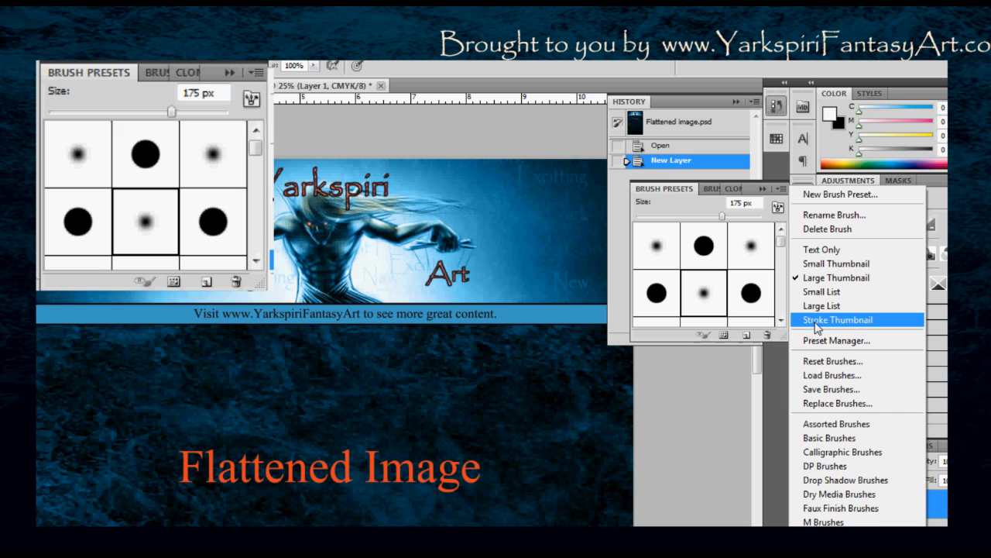
- Switch the brush presets list to the Stroke Thumbnail view
click(818, 324)
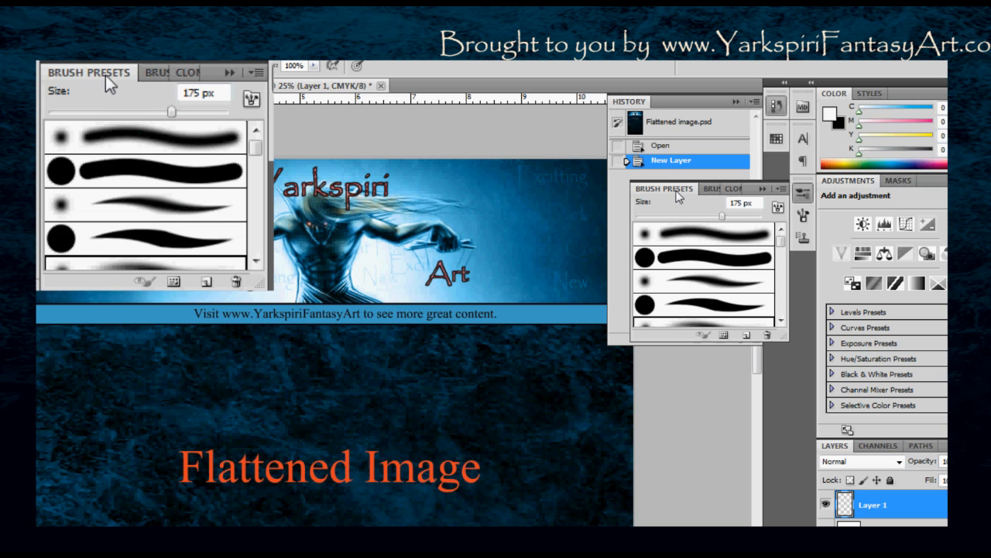
- Open the full brush settings, enable Shape Dynamics and set Size Jitter to 33%
click(804, 218)
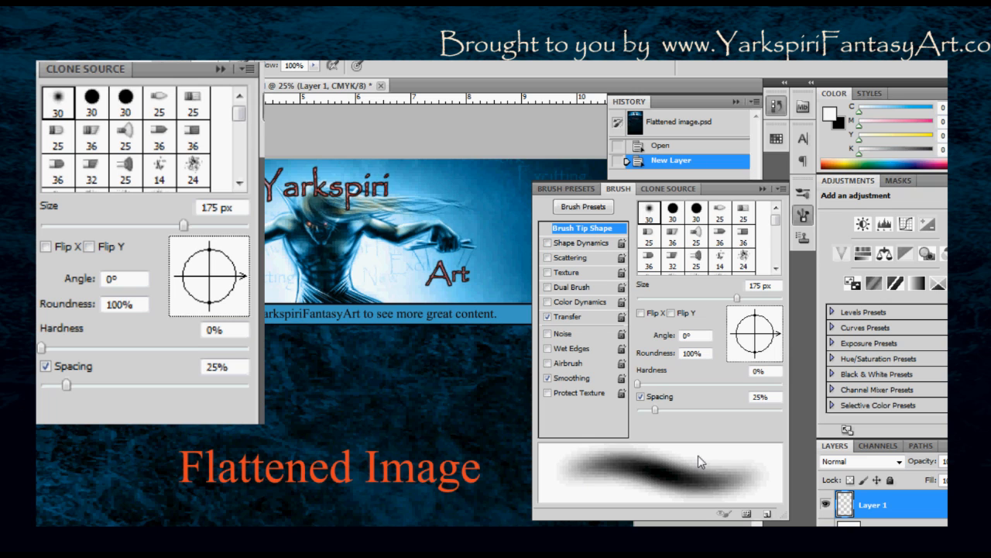
click(549, 244)
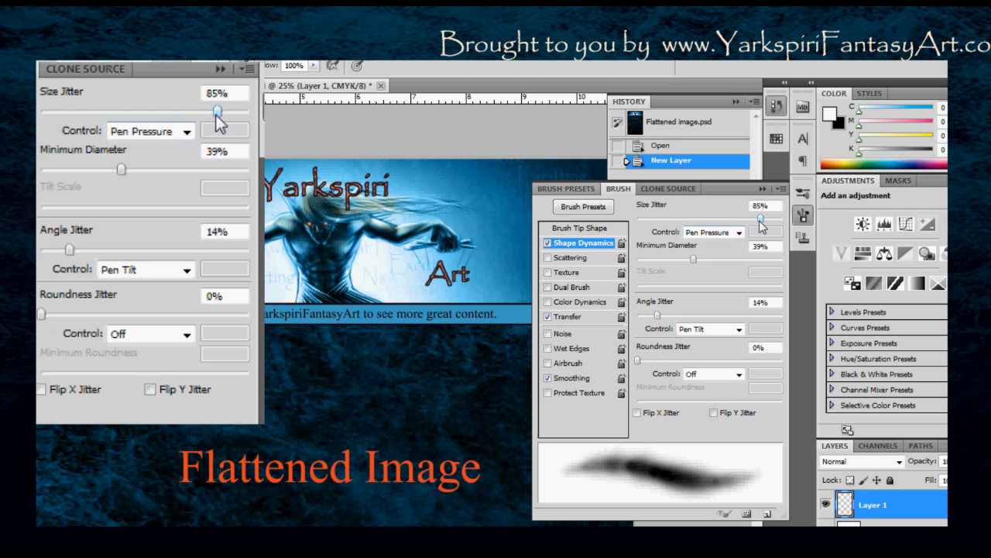
mouse_move(218, 112)
mouse_down()
mouse_move(41, 116)
mouse_move(166, 123)
mouse_move(109, 123)
mouse_up()
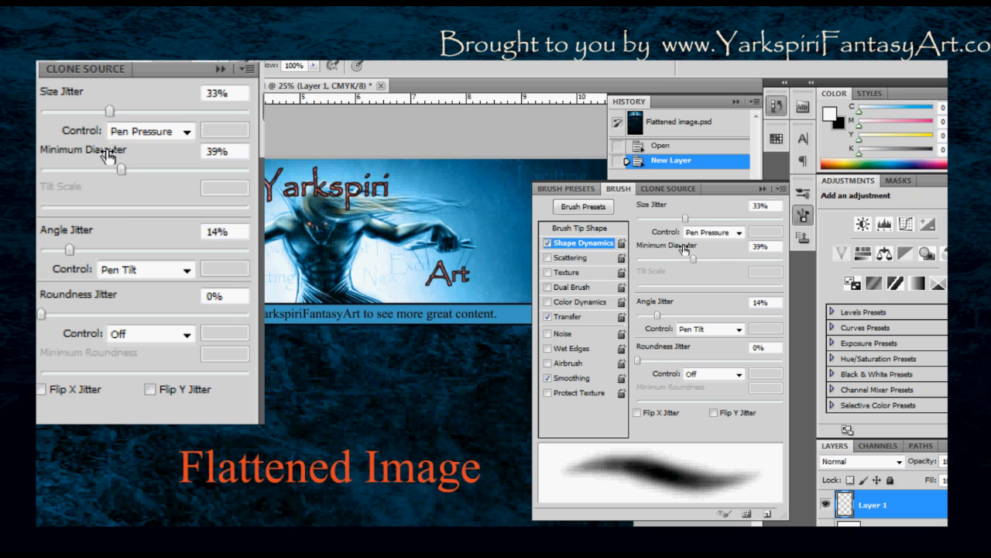
- Try Pen Tilt and Fade as the Size Jitter control, returning it to Pen Pressure
click(187, 131)
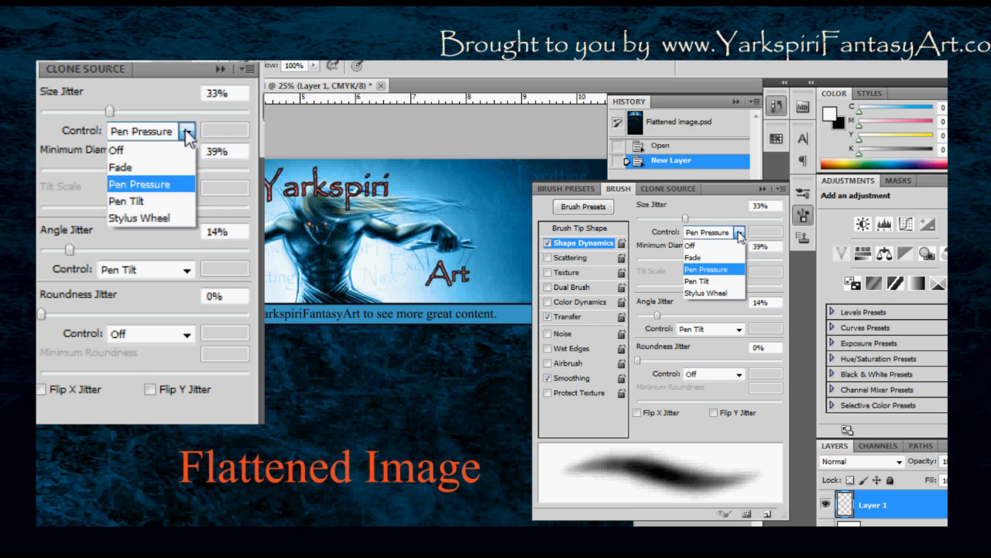
click(140, 202)
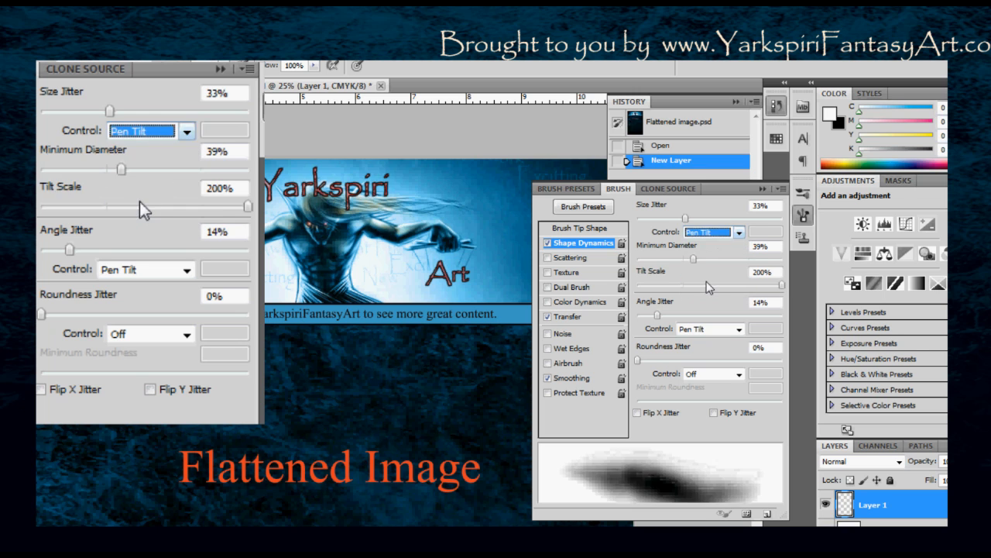
click(739, 233)
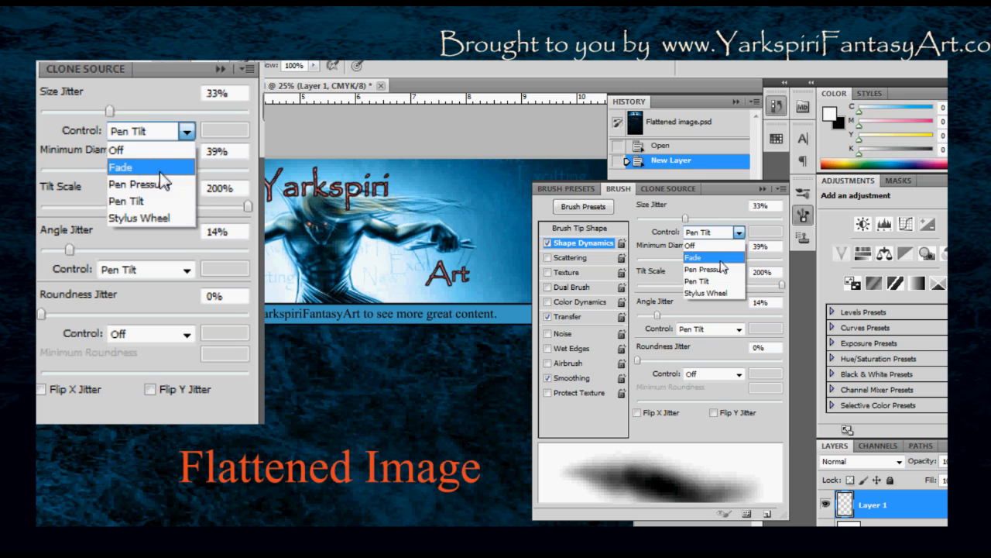
click(161, 184)
click(188, 132)
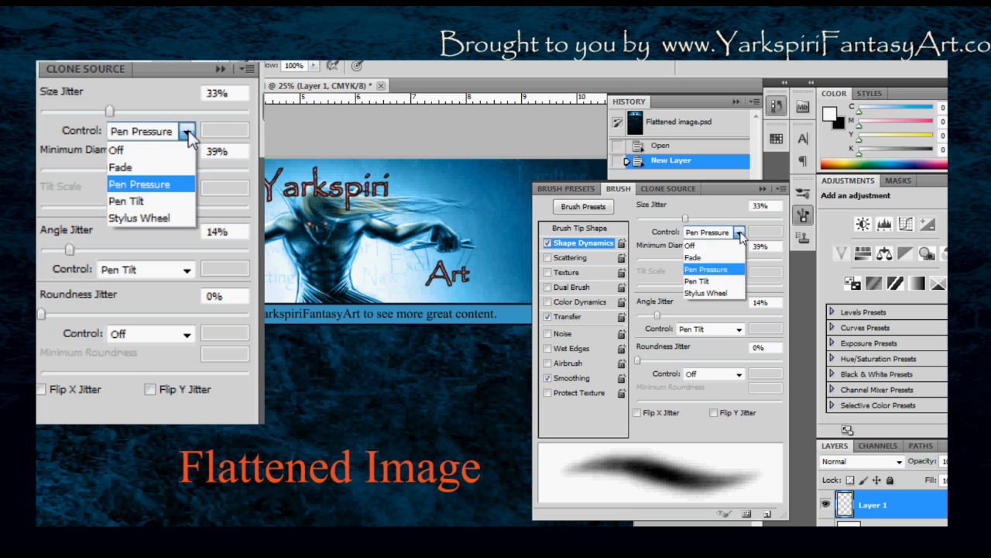
click(156, 167)
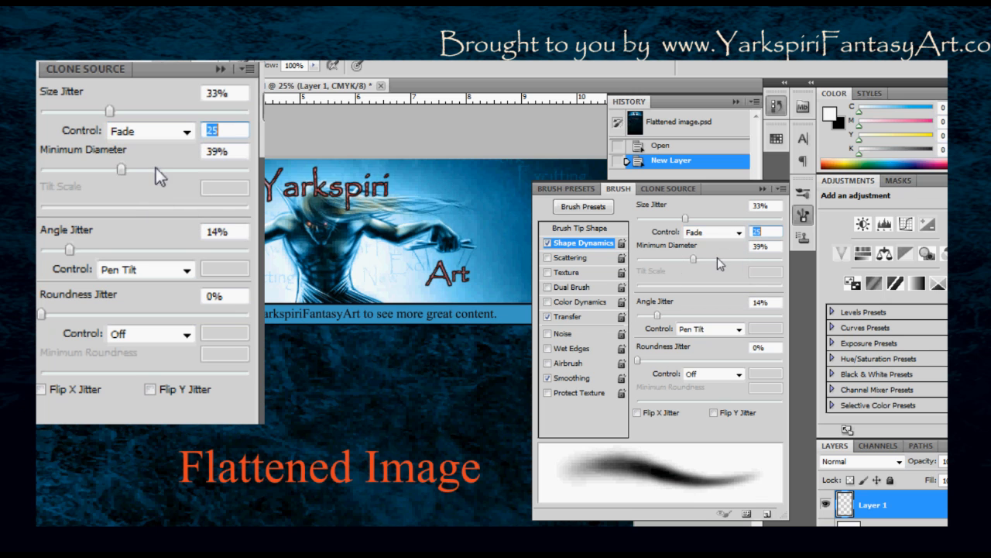
click(188, 132)
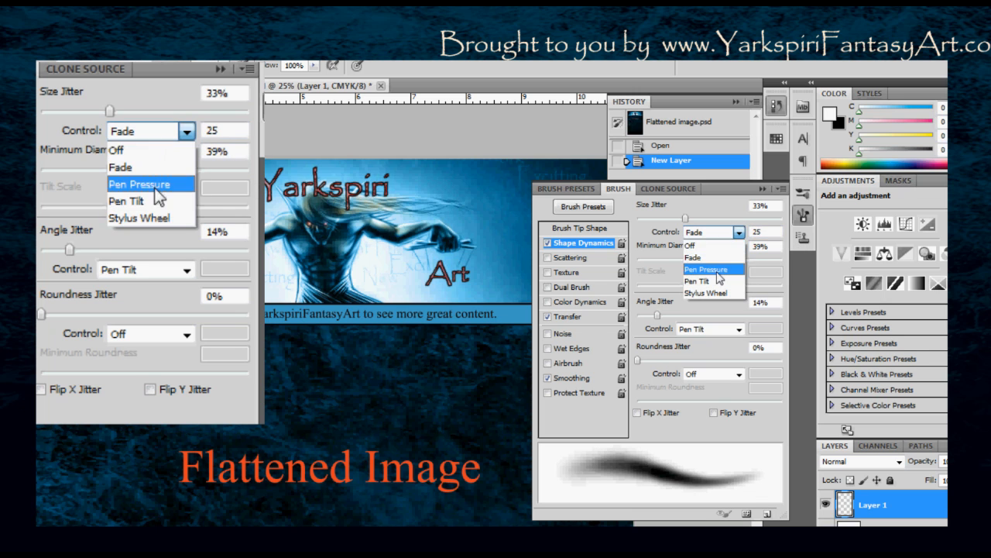
click(155, 186)
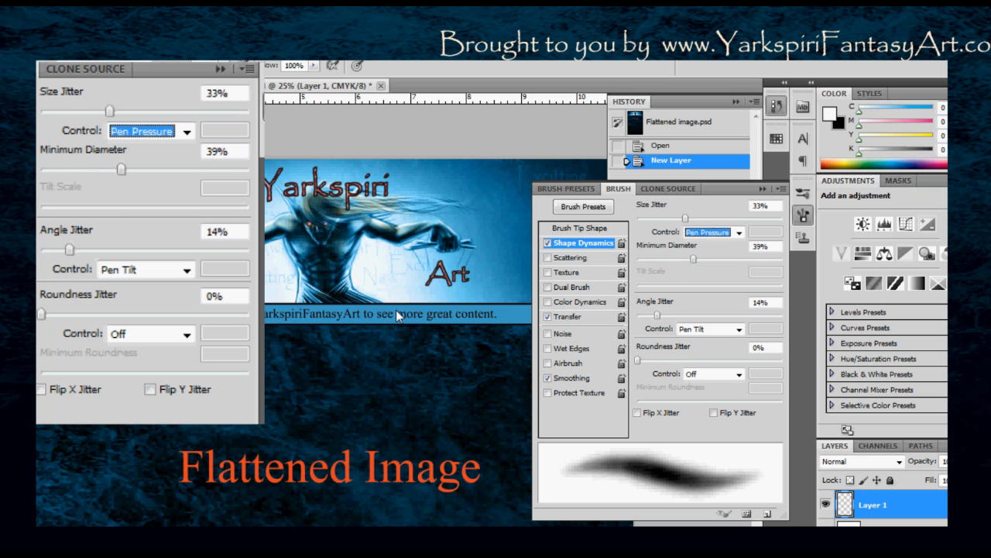
- Paint freehand white test strokes on Layer 1 below the banner, undoing the first and erasing the rest with the Eraser
mouse_move(268, 352)
mouse_down()
mouse_move(285, 413)
mouse_move(464, 361)
mouse_up()
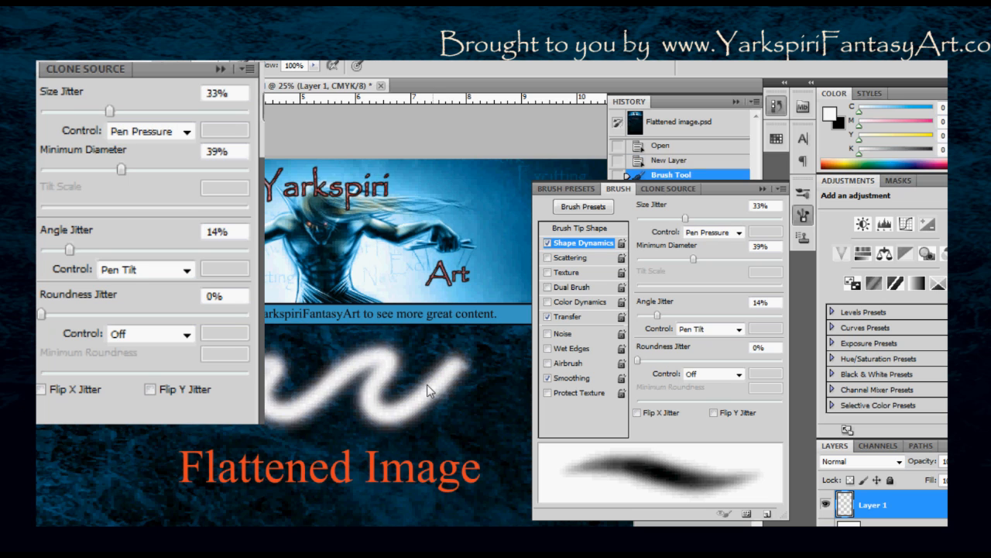
key(ctrl)
key(ctrl)
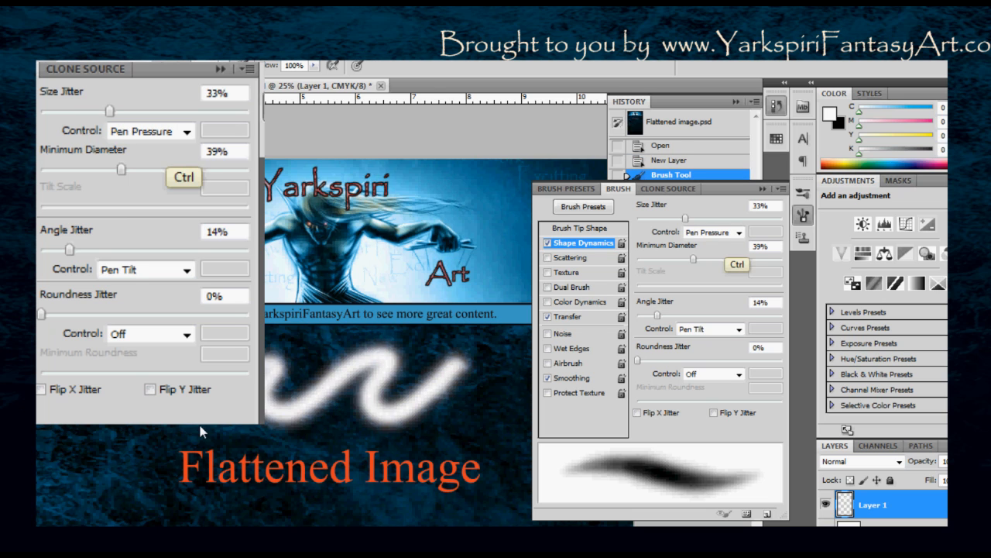
key(ctrl+z)
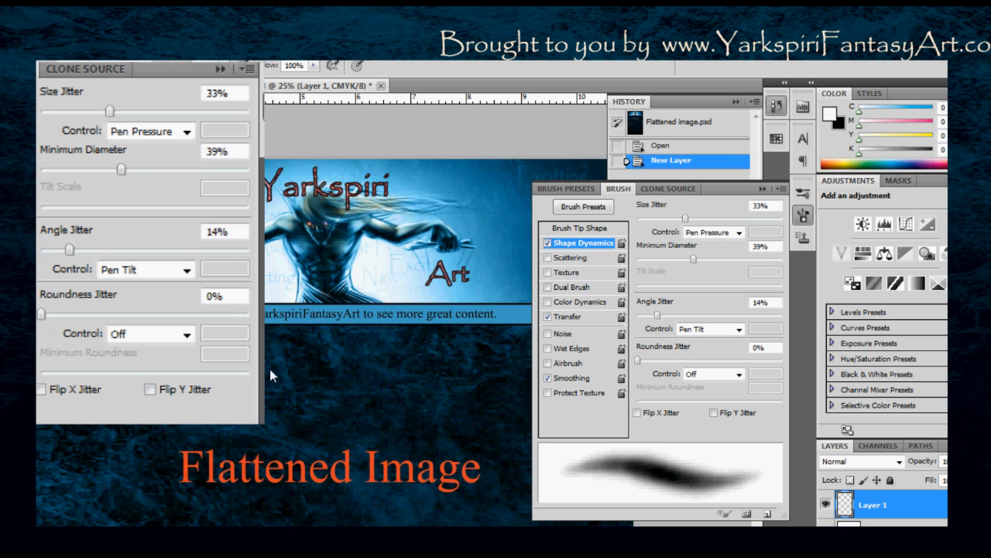
key(ctrl+z)
mouse_move(306, 350)
mouse_down()
mouse_move(293, 410)
mouse_move(330, 384)
mouse_move(384, 409)
mouse_move(411, 384)
mouse_move(383, 410)
mouse_move(377, 402)
mouse_move(174, 428)
mouse_up()
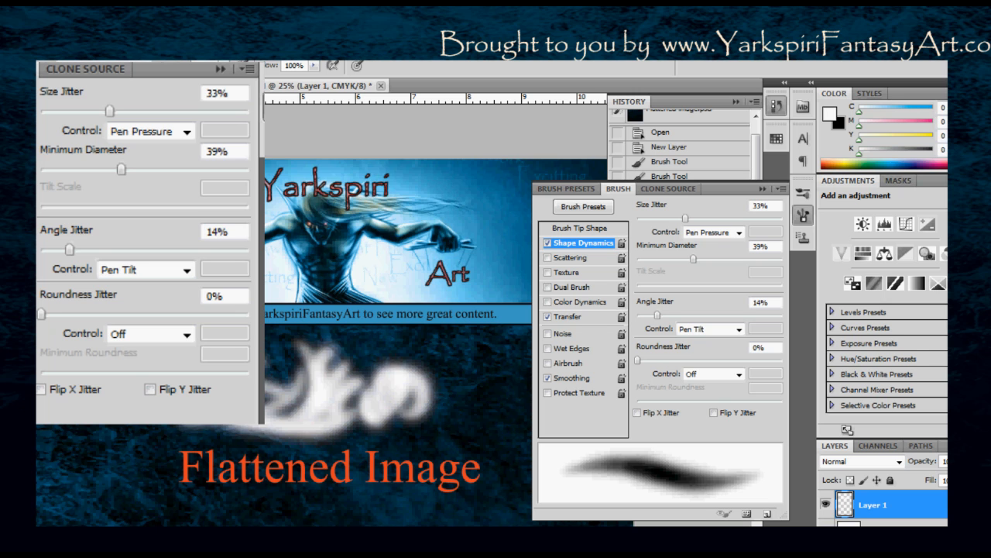
key(e)
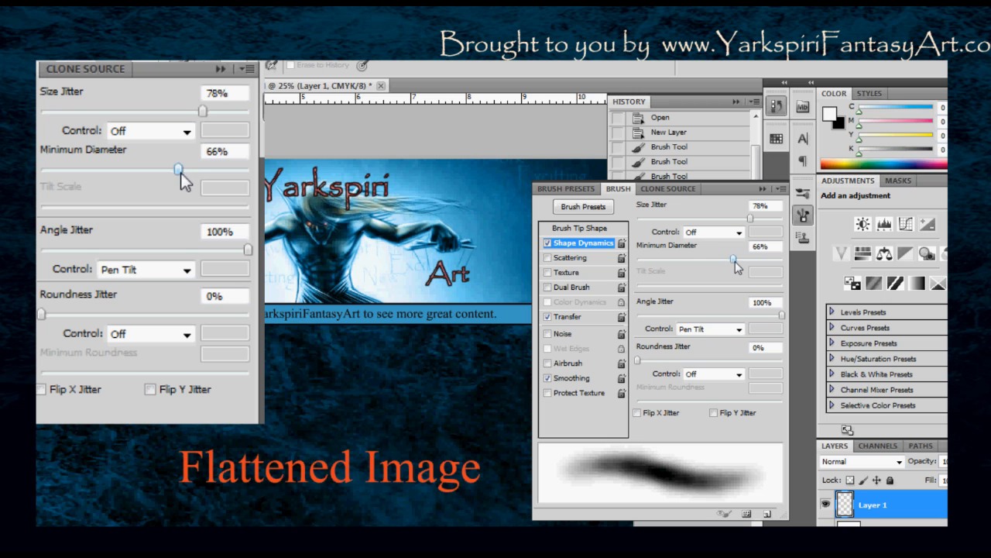
- Set the eraser's Minimum Diameter to 68%, and try Angle Jitter at 20% before returning it to 100%
mouse_move(736, 261)
mouse_down()
mouse_move(646, 262)
mouse_move(718, 274)
mouse_move(650, 273)
mouse_move(734, 272)
mouse_up()
drag(734, 261, 735, 264)
drag(247, 256, 69, 261)
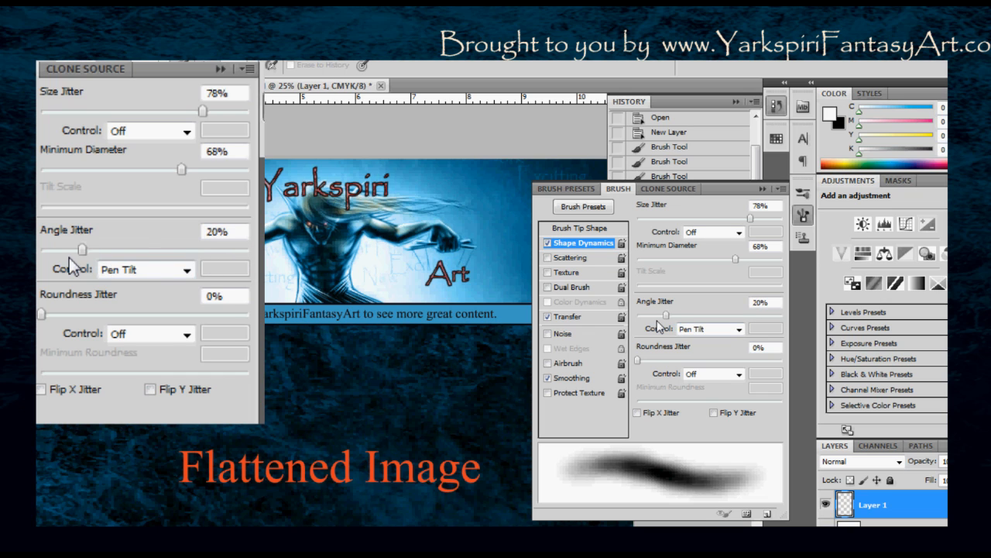
mouse_move(657, 324)
mouse_down()
mouse_move(637, 318)
mouse_move(779, 317)
mouse_up()
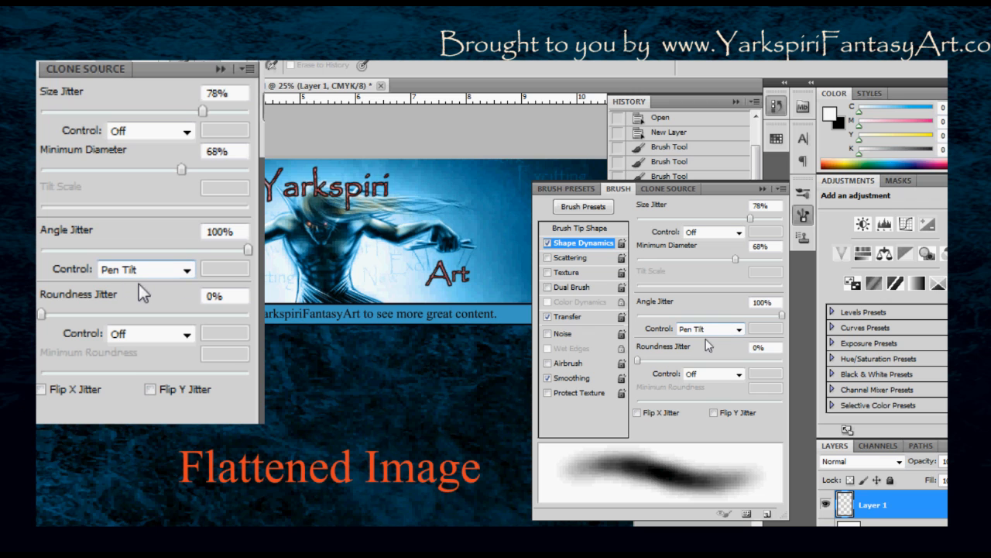
- Try Stylus Wheel as the Angle Jitter control and set it back to Pen Tilt
click(191, 274)
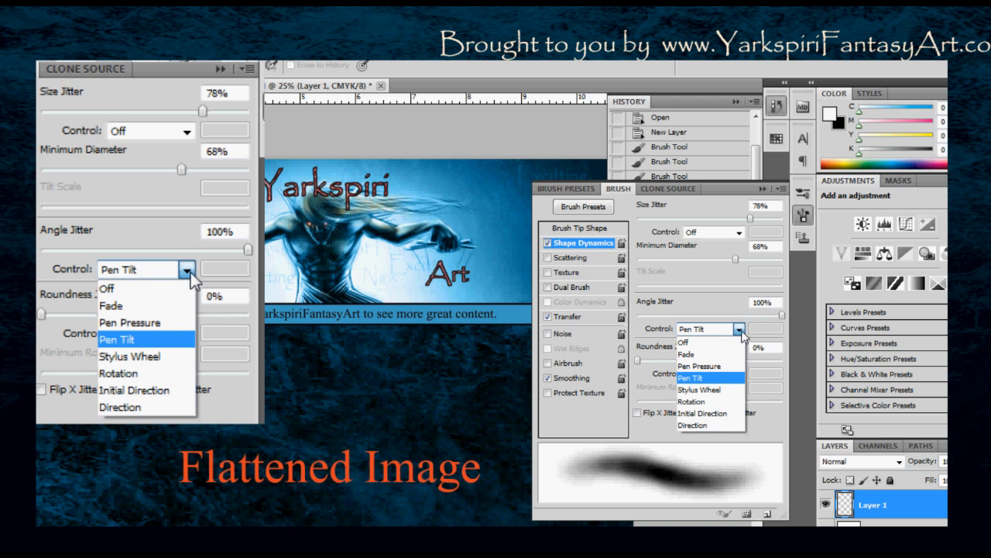
click(151, 355)
click(184, 269)
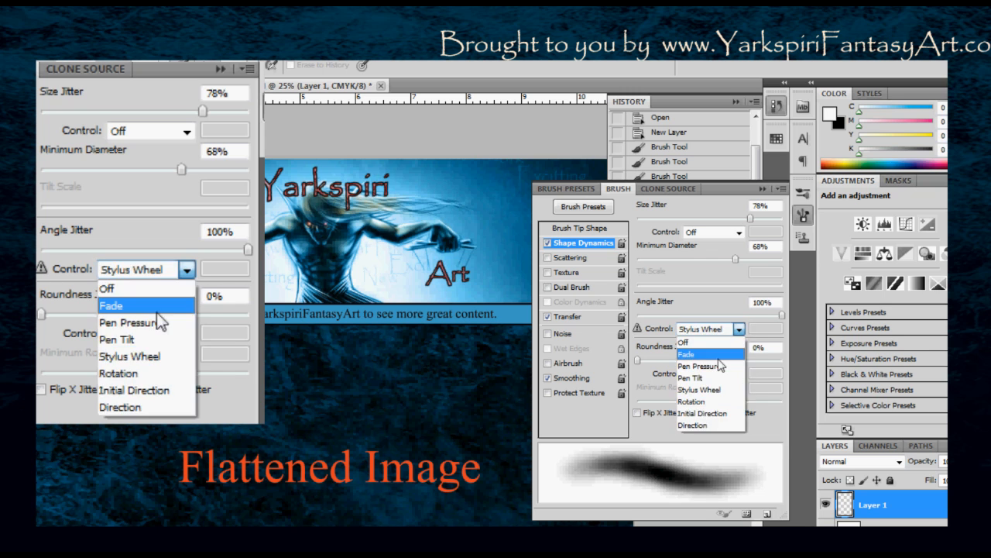
click(155, 337)
click(187, 269)
click(187, 269)
click(187, 270)
click(188, 270)
click(187, 270)
click(134, 340)
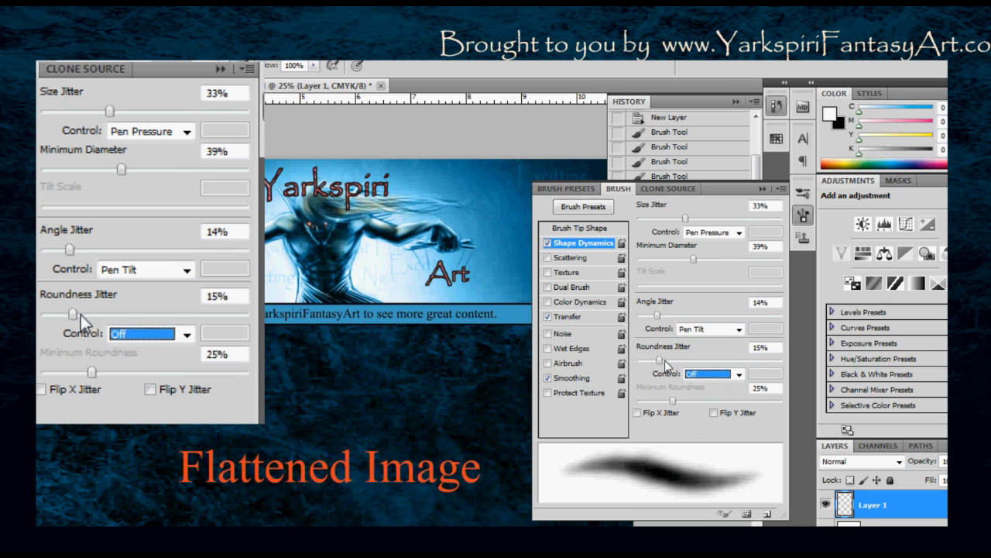
- Raise the brush's Roundness Jitter to 96% and paint freehand test strokes below the banner
mouse_move(664, 360)
mouse_down()
mouse_move(781, 364)
mouse_move(664, 364)
mouse_move(781, 375)
mouse_up()
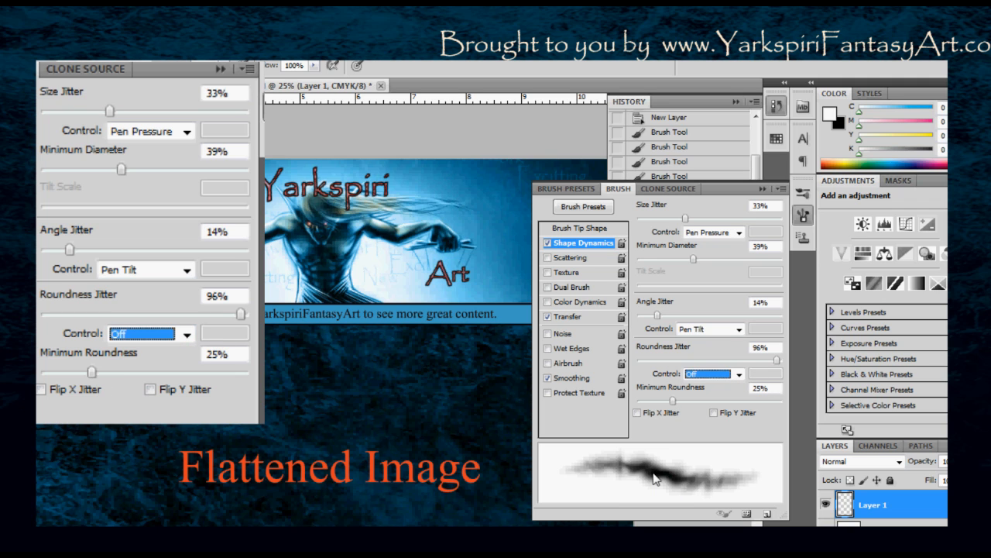
mouse_move(267, 385)
mouse_down()
mouse_move(447, 391)
mouse_move(446, 342)
mouse_move(384, 394)
mouse_move(462, 374)
mouse_up()
mouse_move(446, 340)
mouse_down()
mouse_move(288, 422)
mouse_move(240, 433)
mouse_up()
mouse_move(284, 387)
mouse_down()
mouse_move(291, 430)
mouse_move(395, 441)
mouse_move(448, 421)
mouse_up()
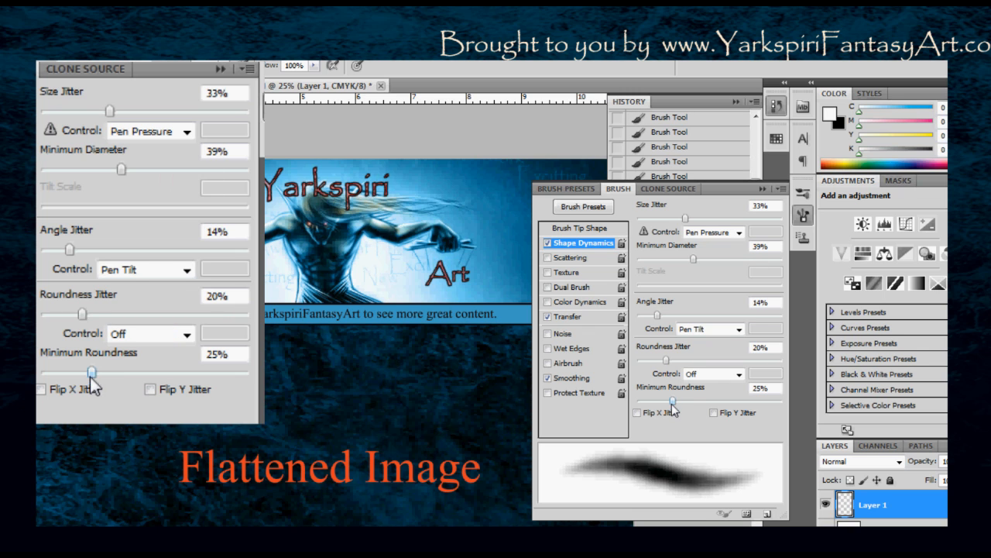
- Try different Minimum Roundness amounts for the brush and set it to 40%
drag(672, 401, 729, 400)
mouse_move(215, 370)
mouse_down()
mouse_move(255, 369)
mouse_move(109, 370)
mouse_up()
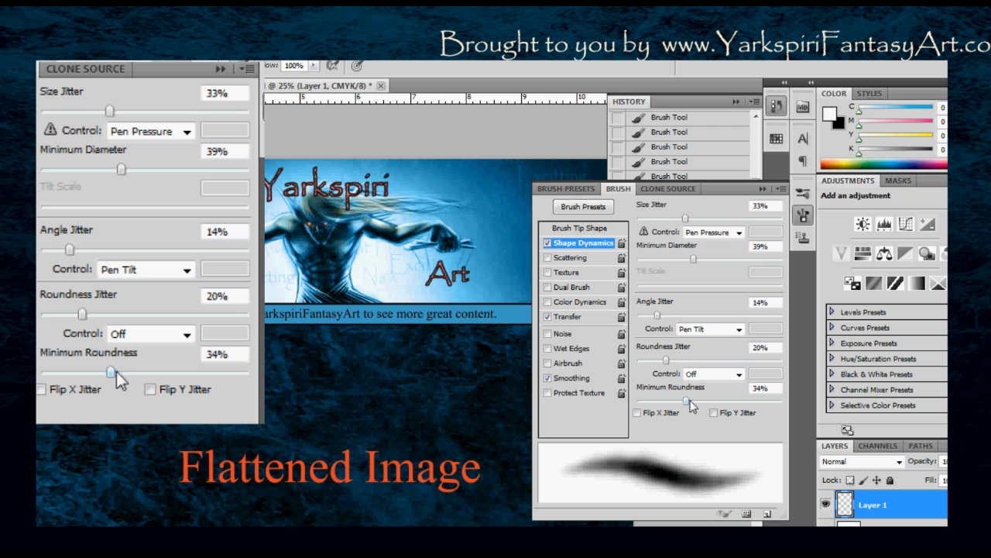
mouse_move(686, 401)
mouse_down()
mouse_move(719, 400)
mouse_move(694, 401)
mouse_up()
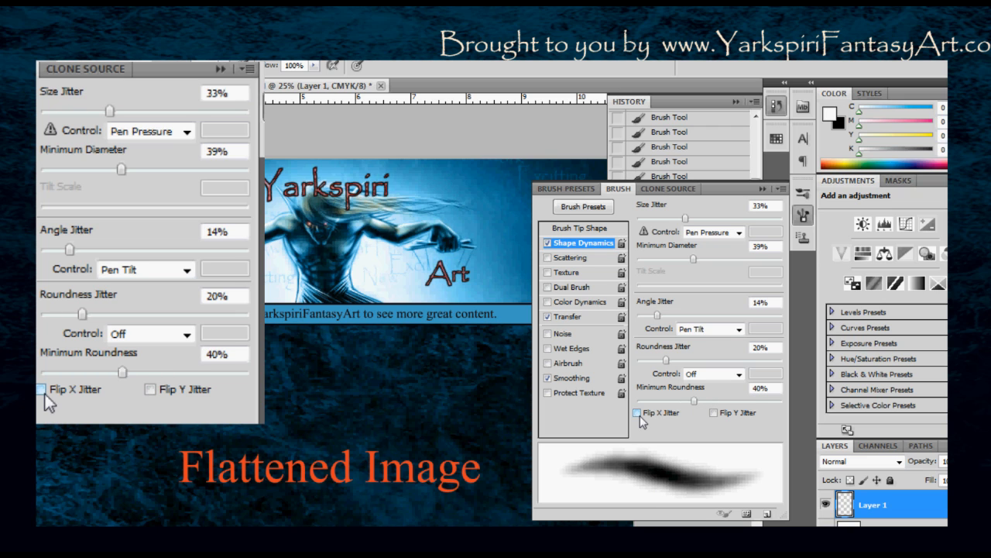
- Try the Flip X Jitter and Flip Y Jitter options, leaving both off
click(637, 413)
click(713, 413)
click(714, 413)
- Turn off Shape Dynamics and enable Scattering with its settings shown
click(548, 243)
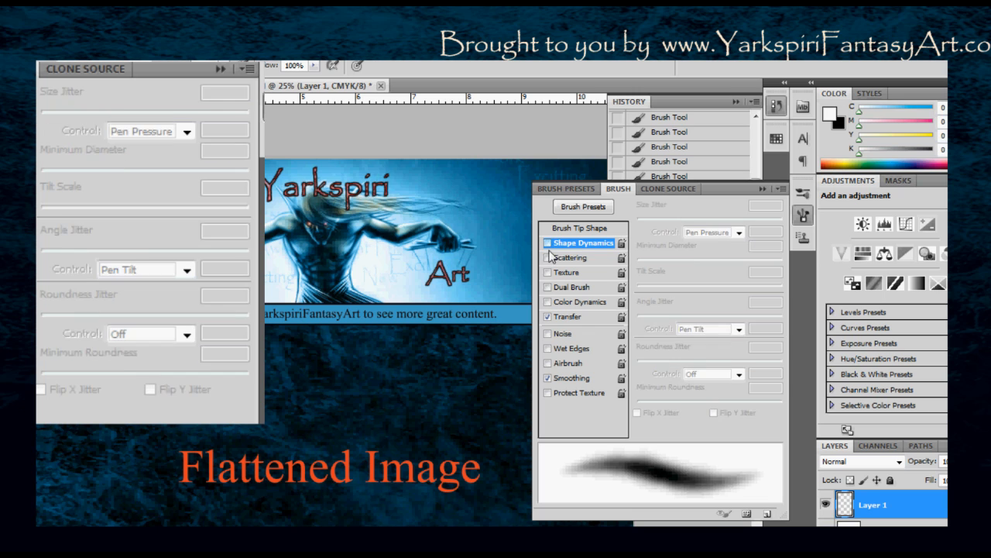
click(548, 257)
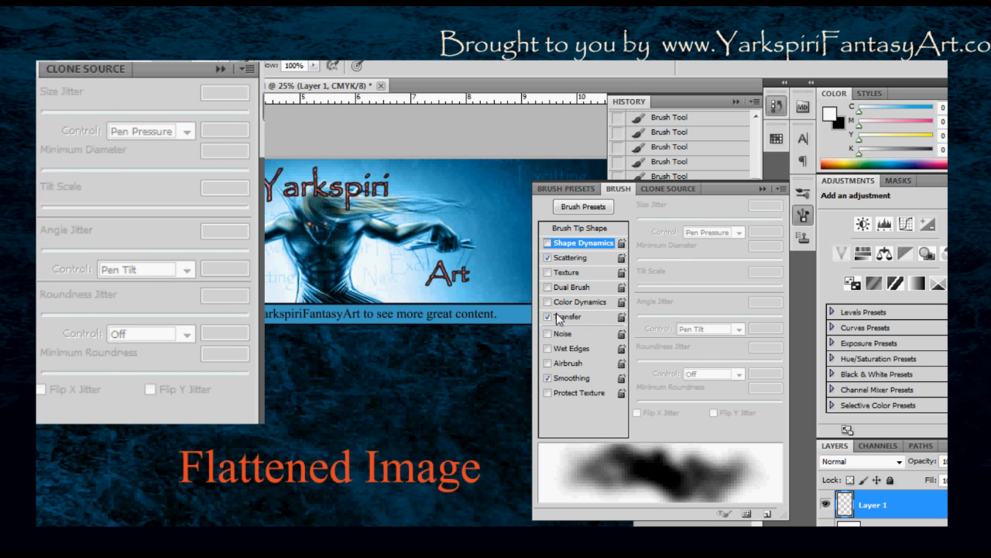
click(571, 257)
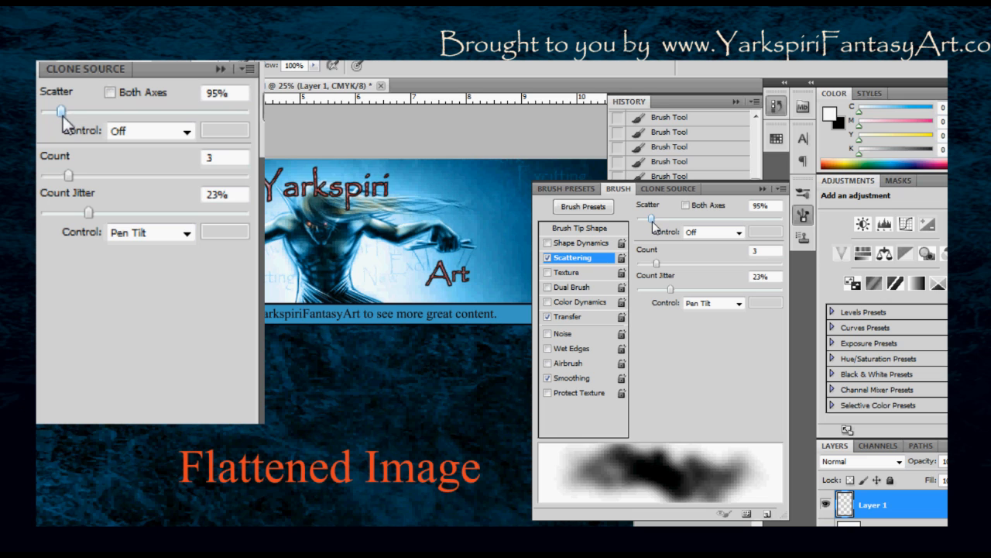
- Lower the brush's Scatter to 0% for comparison and raise it to 219%
drag(64, 112, 41, 116)
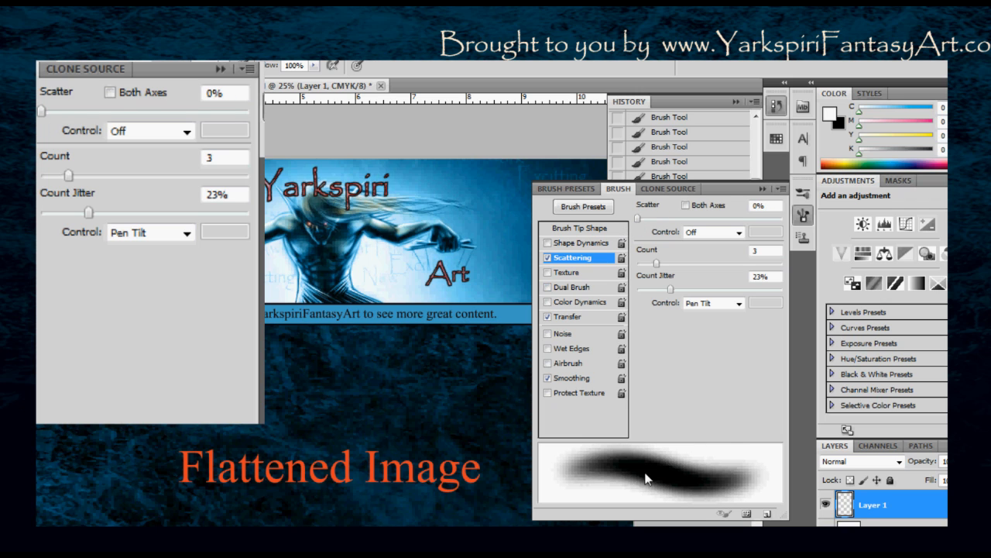
mouse_move(639, 219)
mouse_down()
mouse_move(681, 230)
mouse_move(663, 219)
mouse_up()
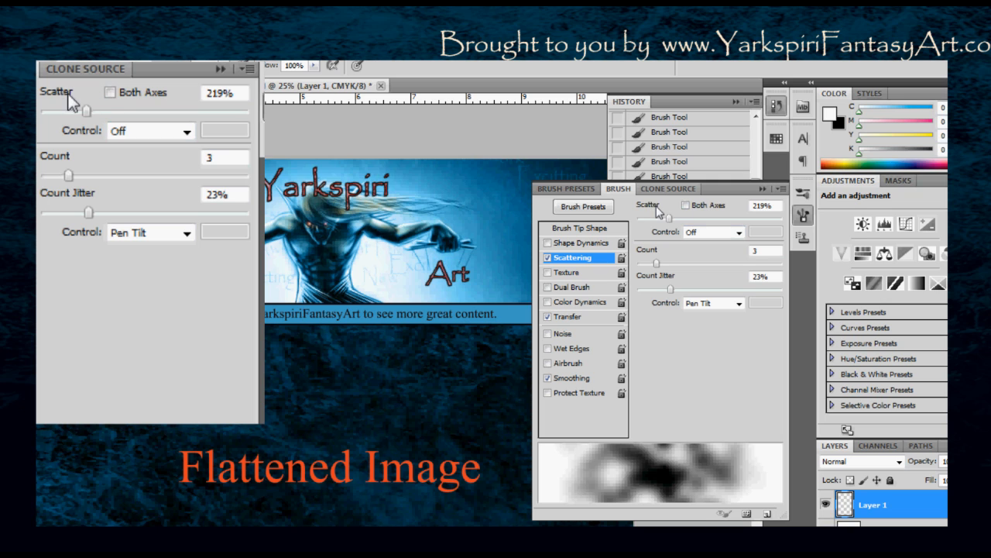
- Try scattering on Both Axes, switch it off again, and check the Scatter control choices while keeping Off
click(705, 211)
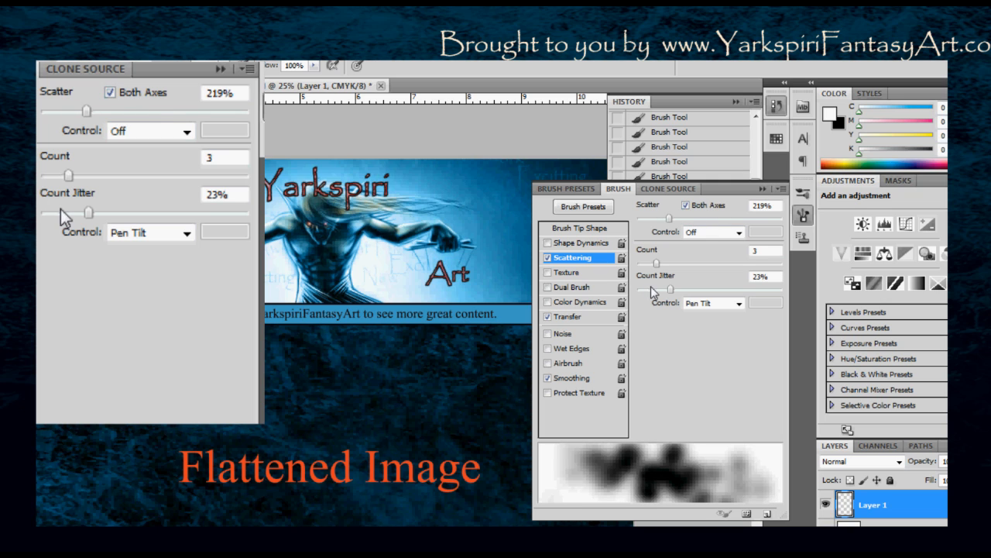
click(686, 208)
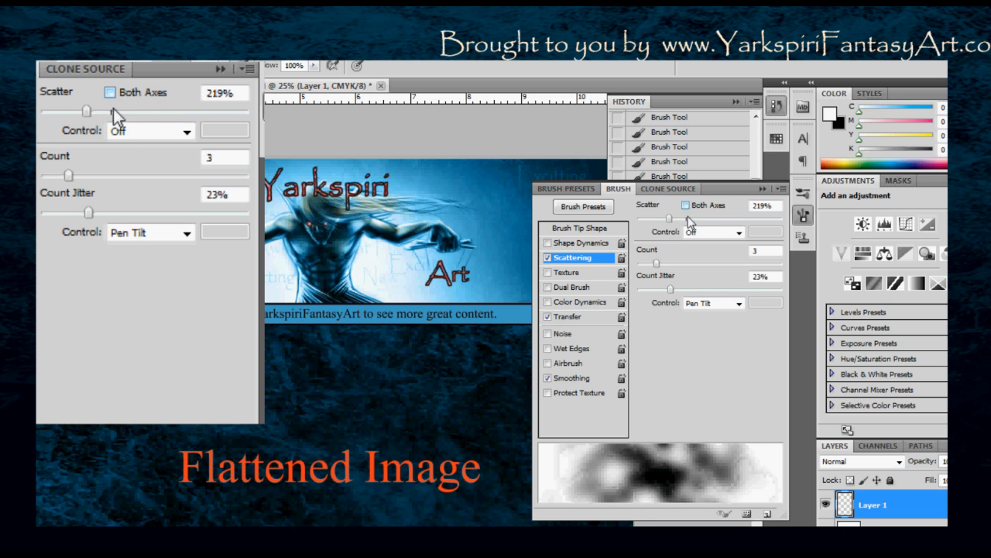
click(739, 232)
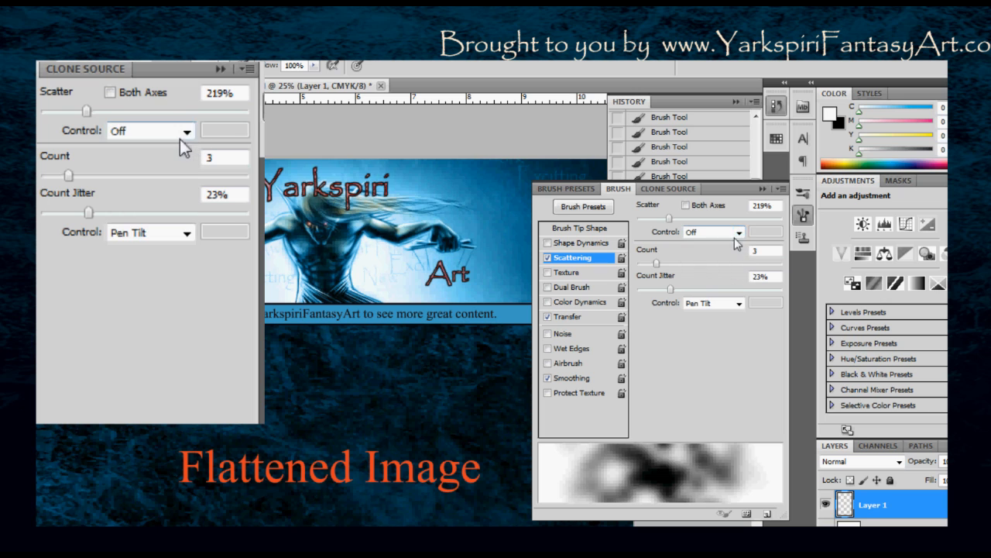
click(742, 237)
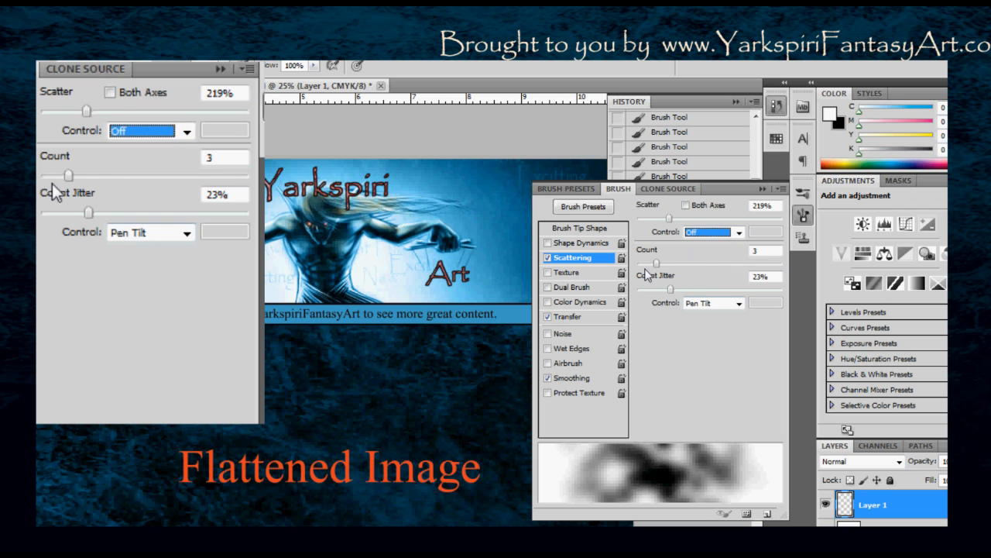
- Set the scattering Count to 4 and Count Jitter to 18%
mouse_move(657, 265)
mouse_down()
mouse_move(717, 265)
mouse_move(669, 264)
mouse_move(672, 289)
mouse_move(779, 306)
mouse_move(663, 291)
mouse_up()
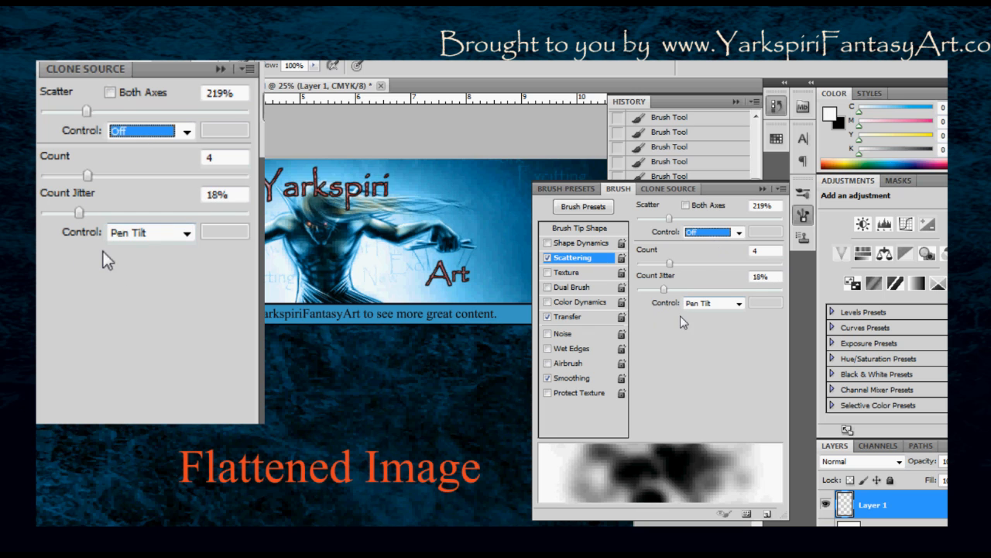
- Turn off Scattering, enable Texture for the brush and look through the available texture patterns
click(548, 257)
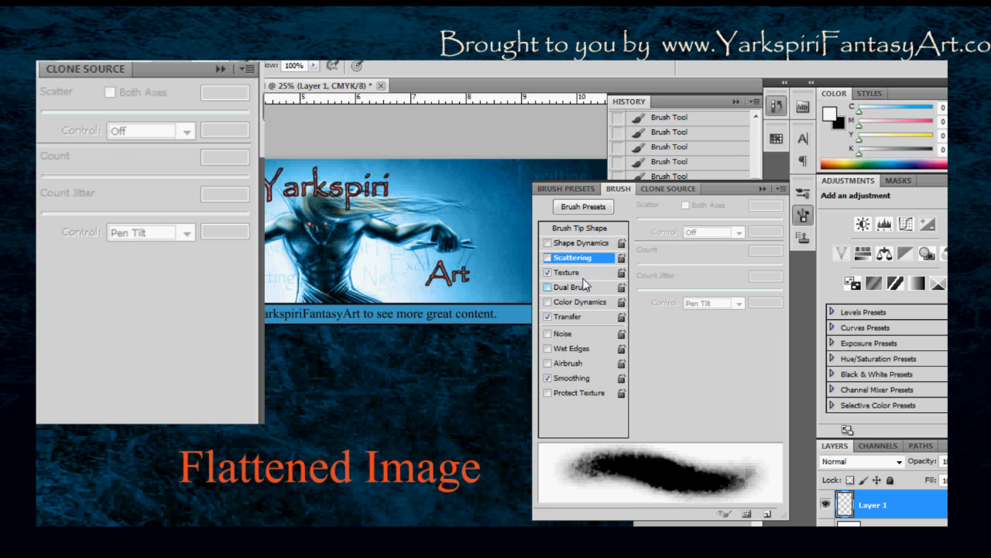
click(571, 273)
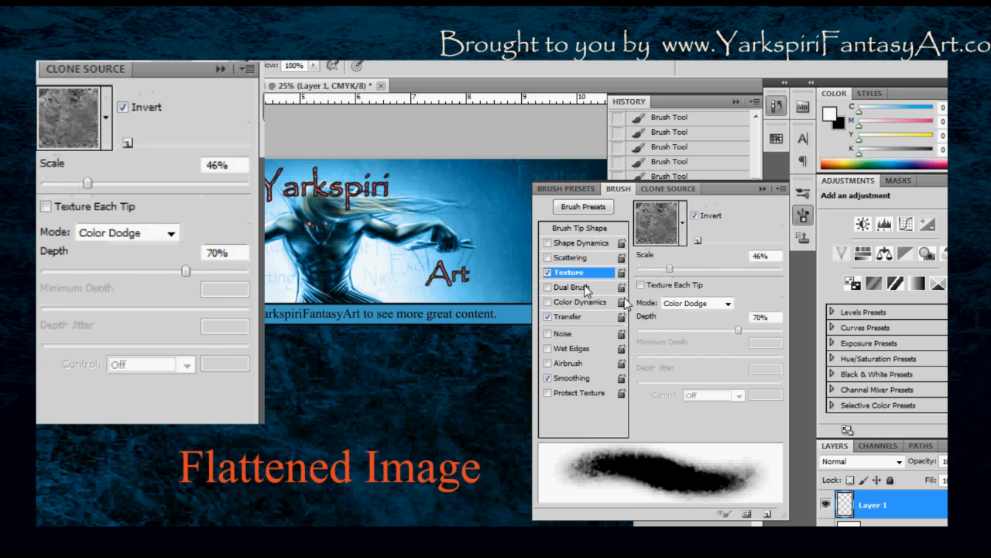
click(683, 225)
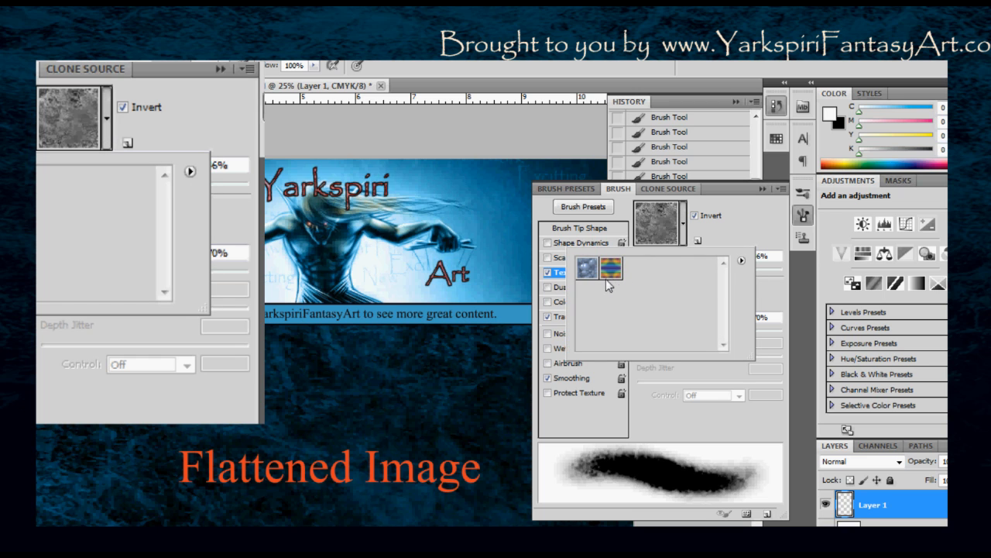
click(742, 262)
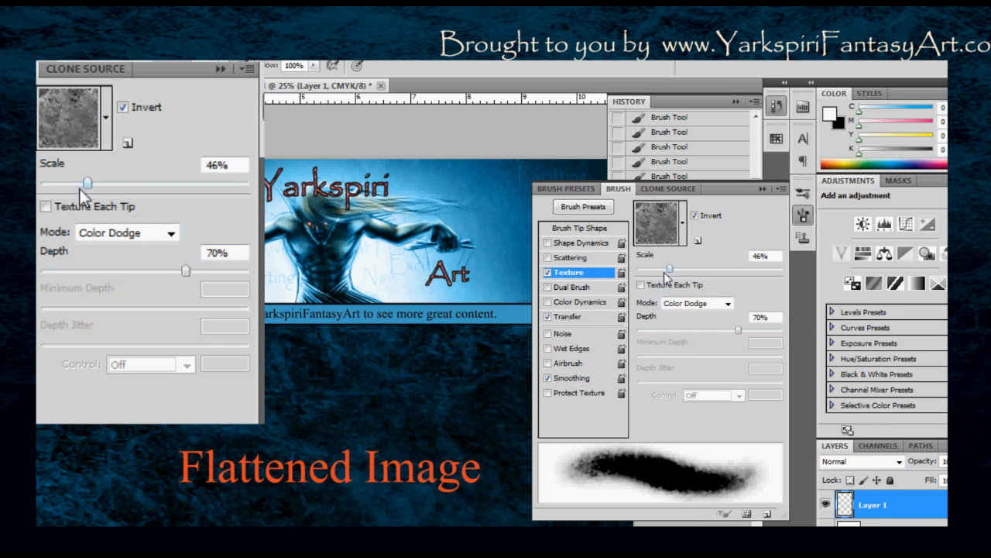
- Set the texture Scale to 95% and try Texture Each Tip, leaving it off
drag(670, 269, 705, 269)
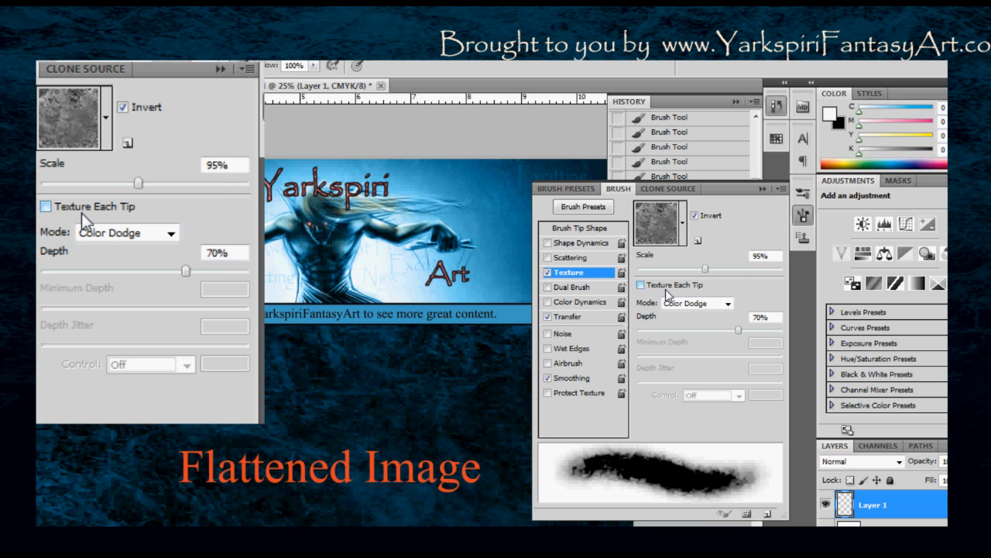
click(45, 206)
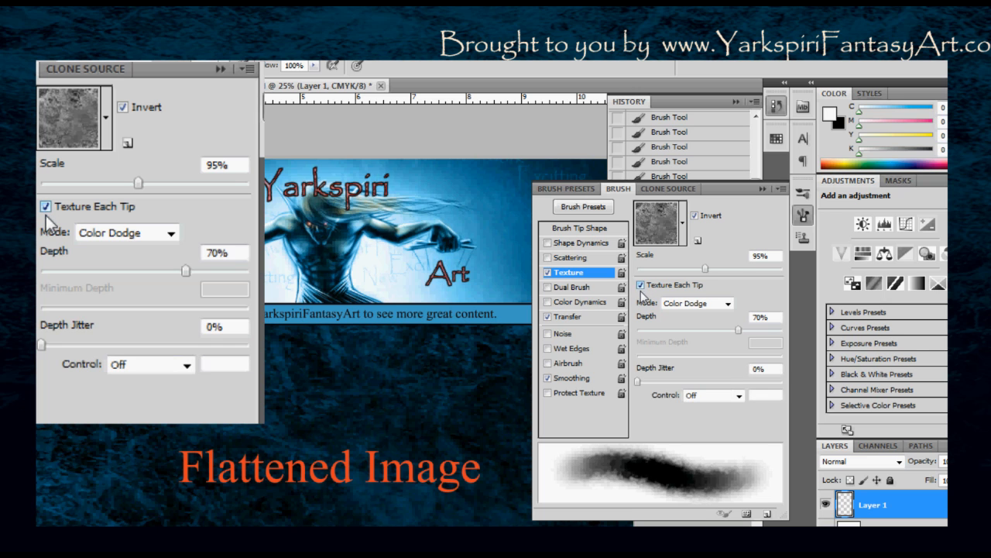
click(45, 209)
click(46, 209)
click(46, 209)
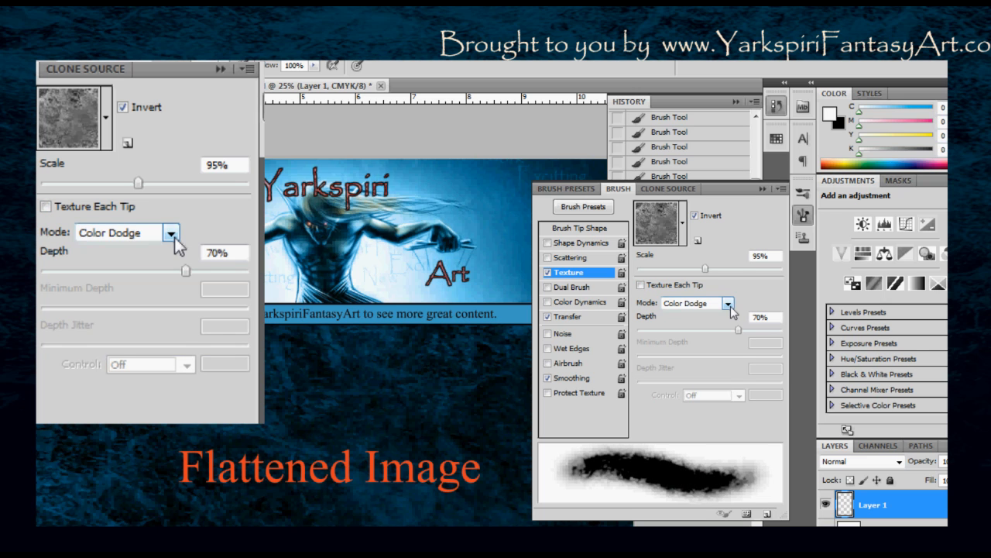
- Compare the Overlay, Darken and Subtract texture modes, and return the mode to Color Dodge
click(170, 233)
click(124, 302)
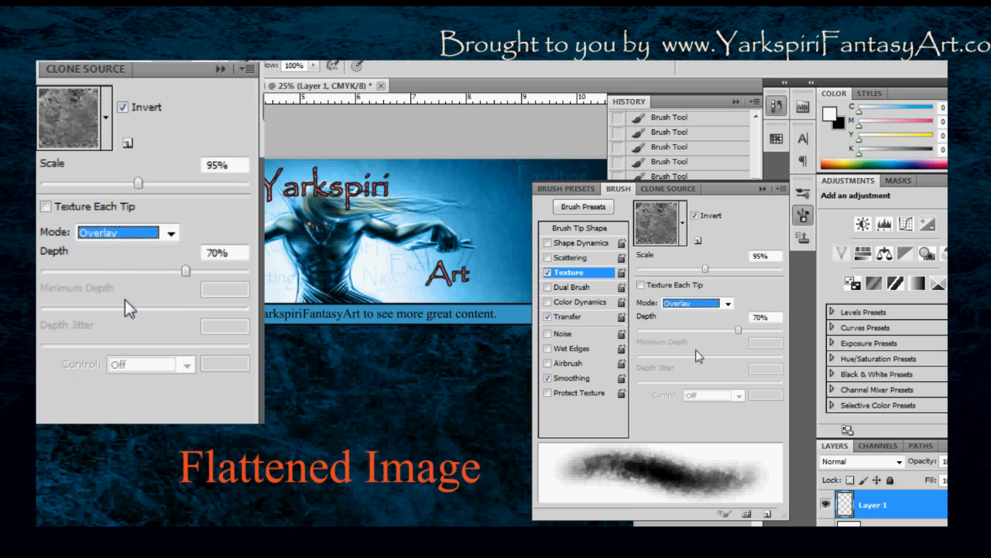
click(171, 237)
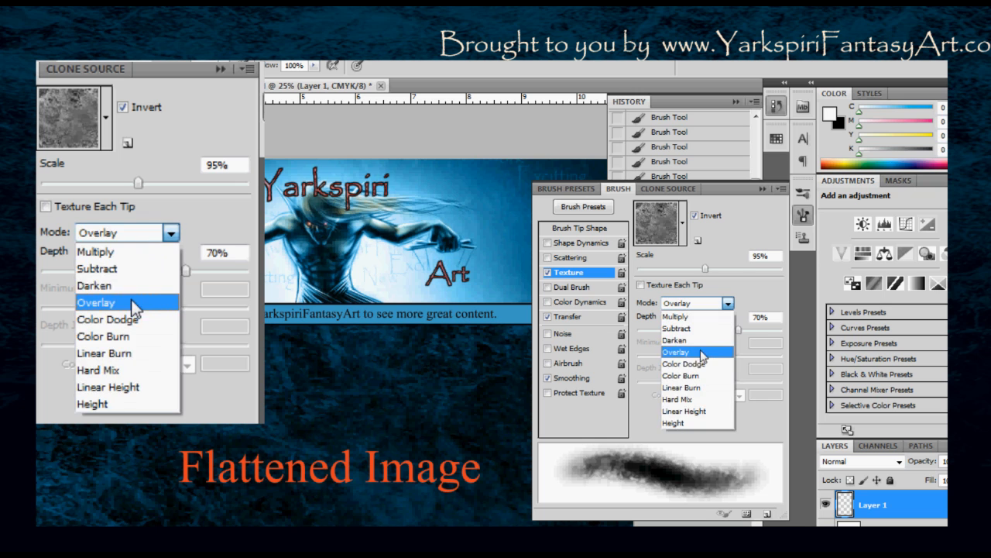
click(126, 285)
click(171, 234)
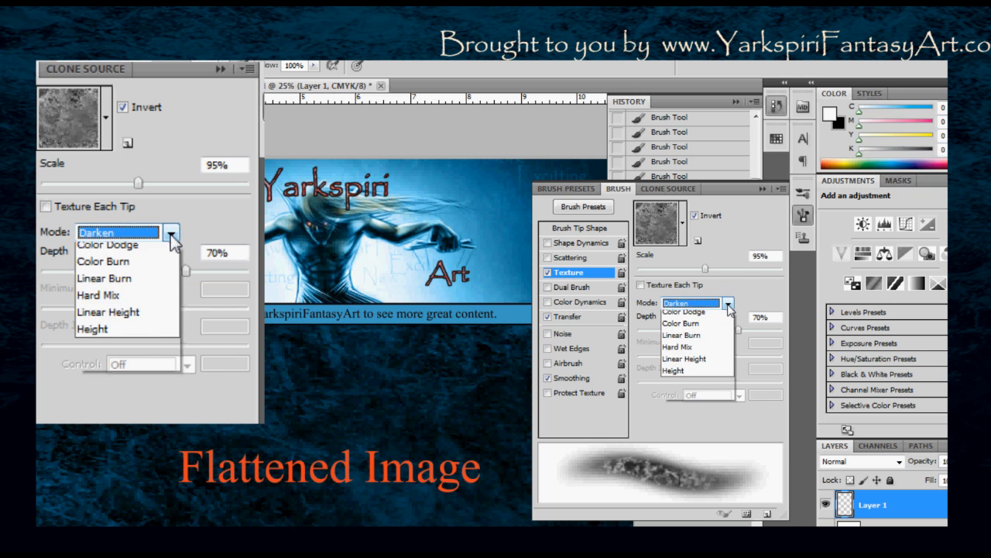
click(120, 271)
click(155, 232)
click(142, 319)
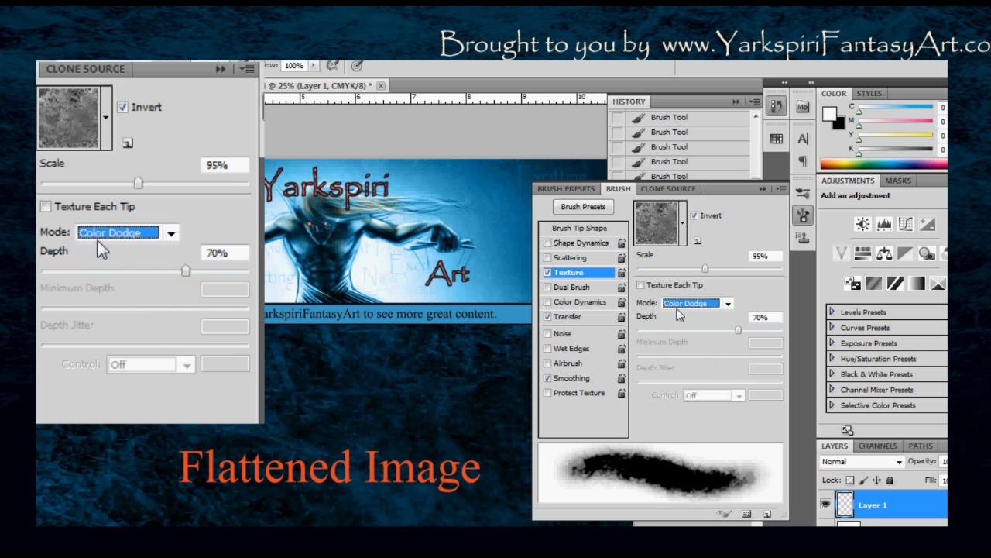
- Lower the texture Depth to 23% and replace Texture with Dual Brush
mouse_move(183, 273)
mouse_down()
mouse_move(89, 280)
mouse_move(148, 291)
mouse_move(89, 282)
mouse_up()
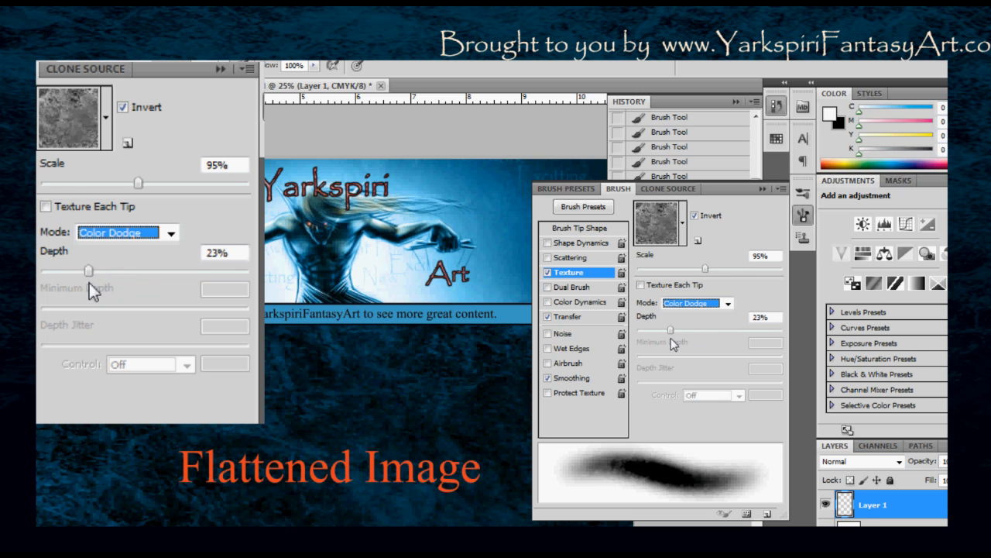
click(547, 272)
click(573, 289)
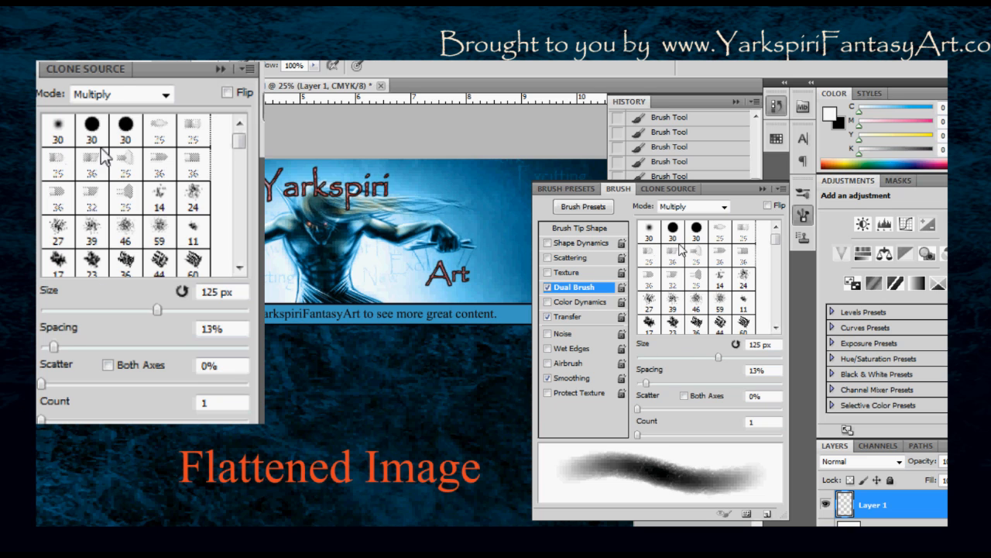
- Choose the textured 44 tip as the dual brush, with Scatter 184% and Size 81 px
click(720, 323)
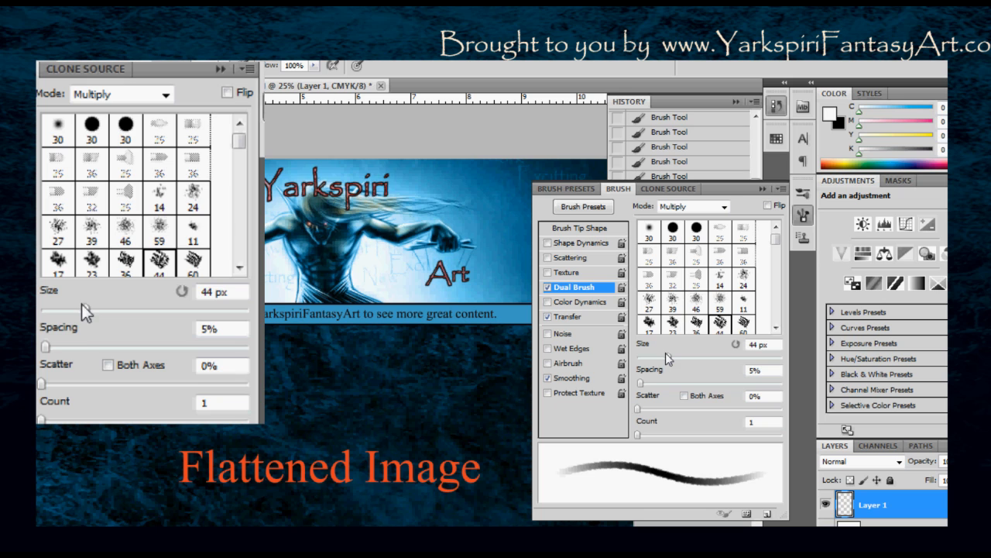
drag(640, 409, 665, 409)
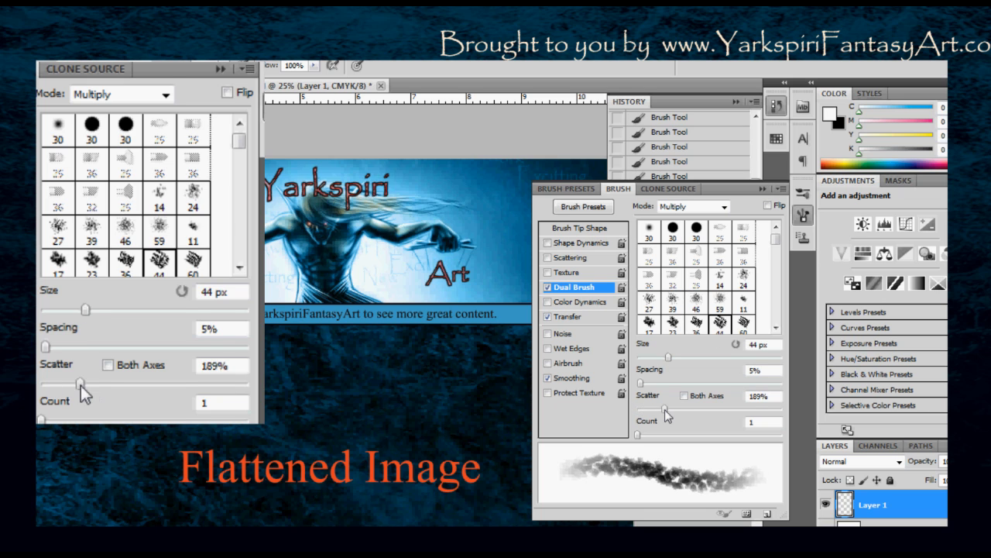
mouse_move(668, 359)
mouse_down()
mouse_move(703, 361)
mouse_move(694, 360)
mouse_up()
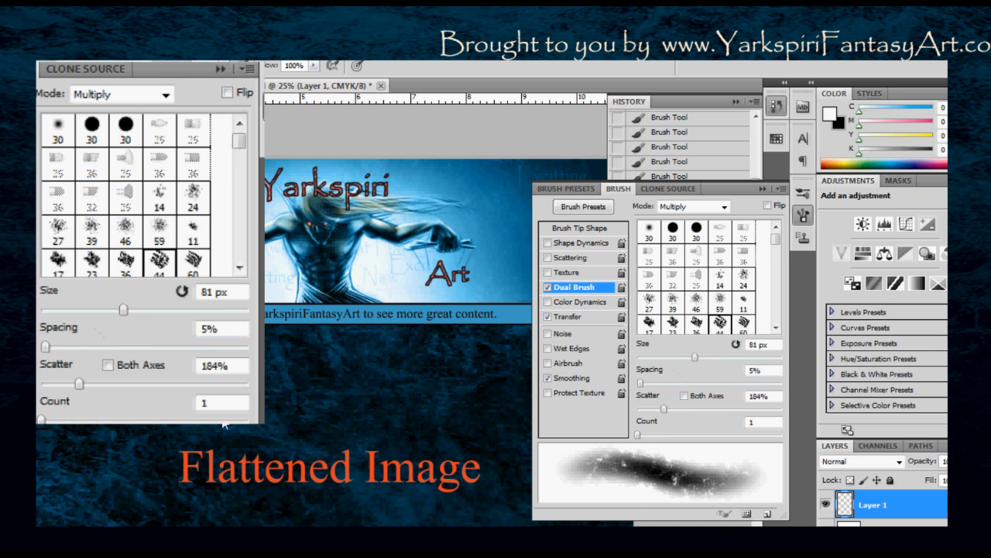
- Paint looping test strokes with the dual brush over the dark area above the red caption and undo them
mouse_move(263, 368)
mouse_down()
mouse_move(354, 415)
mouse_move(268, 447)
mouse_move(153, 452)
mouse_move(416, 379)
mouse_move(263, 388)
mouse_up()
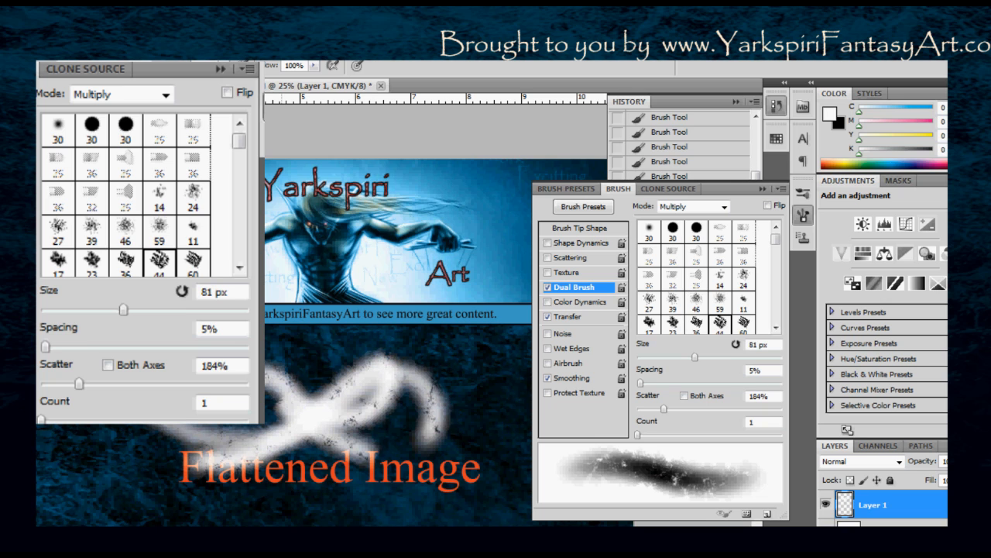
key(ctrl+alt+z)
key(ctrl+alt+z)
key(ctrl+alt+z)
key(ctrl+alt+z)
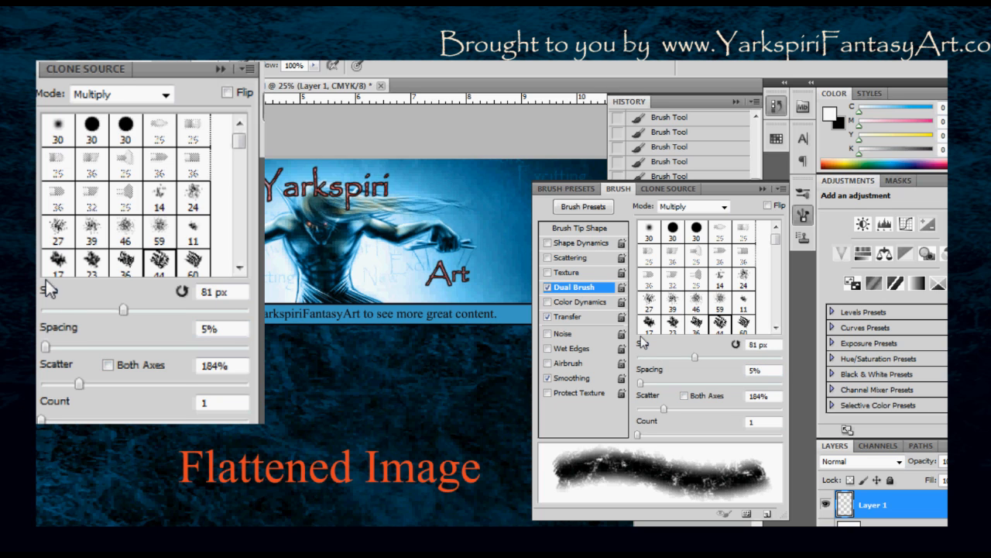
- Set the dual brush to Size 59 px, Spacing 1%, Scatter 270% and Count 2, and switch Dual Brush off
mouse_move(696, 361)
mouse_down()
mouse_move(668, 362)
mouse_move(680, 362)
mouse_move(670, 383)
mouse_move(648, 382)
mouse_up()
mouse_move(668, 385)
mouse_down()
mouse_move(638, 387)
mouse_move(684, 409)
mouse_move(668, 408)
mouse_move(676, 408)
mouse_move(650, 435)
mouse_up()
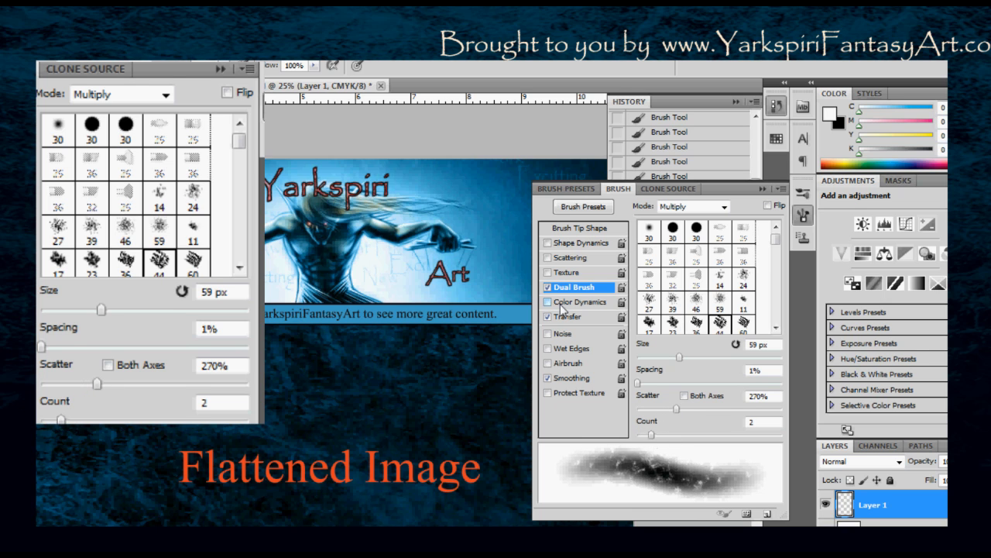
click(546, 288)
click(547, 288)
- Enable Color Dynamics to review its color jitter and purity settings, and switch it off again
click(579, 301)
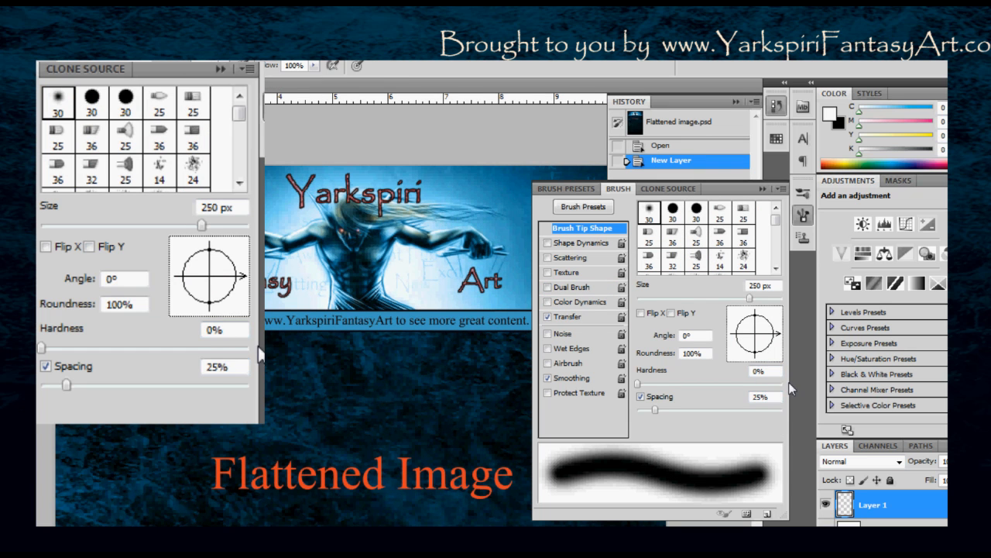
click(584, 307)
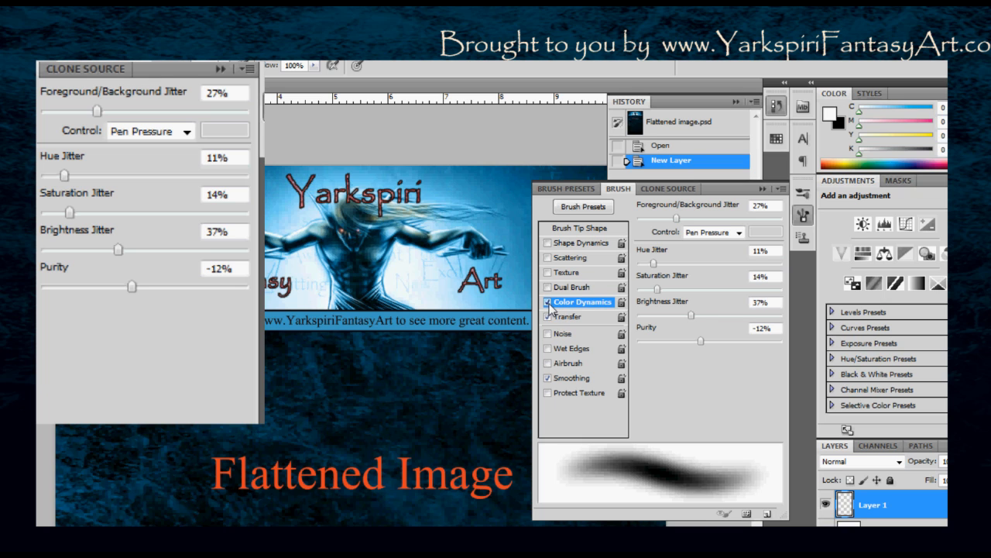
click(549, 303)
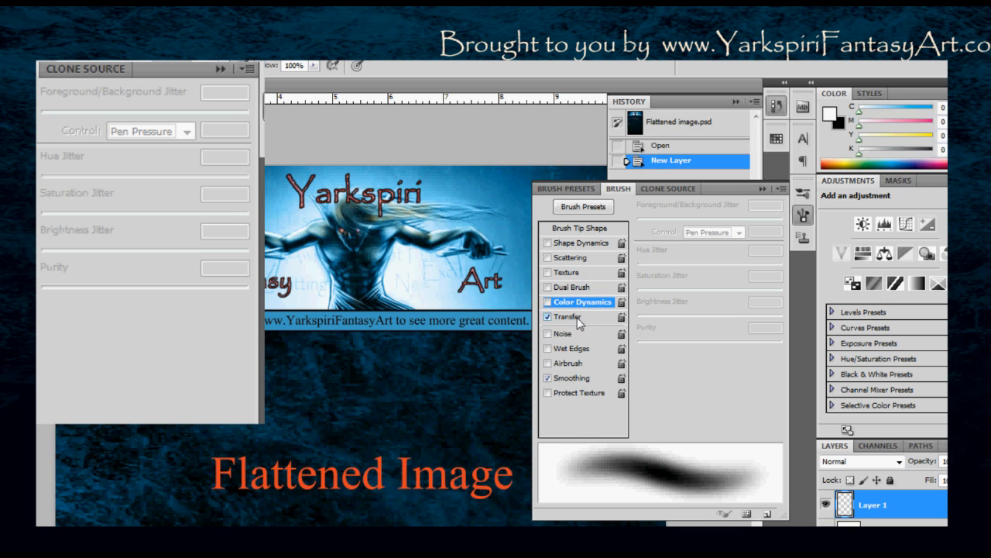
- Set the brush's Transfer options to Opacity Jitter 17%, Flow Jitter 22% and a flow Minimum of 1%
click(576, 317)
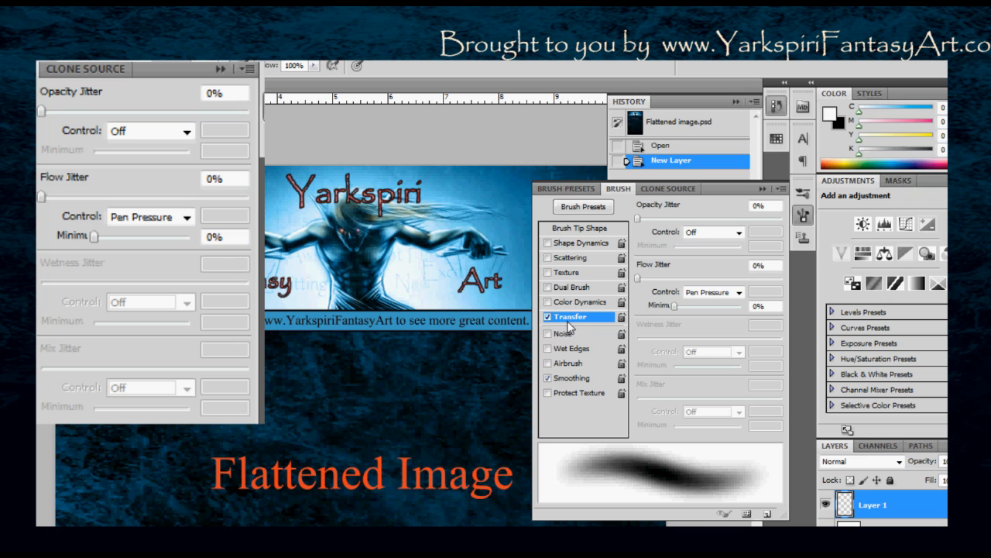
drag(640, 220, 662, 221)
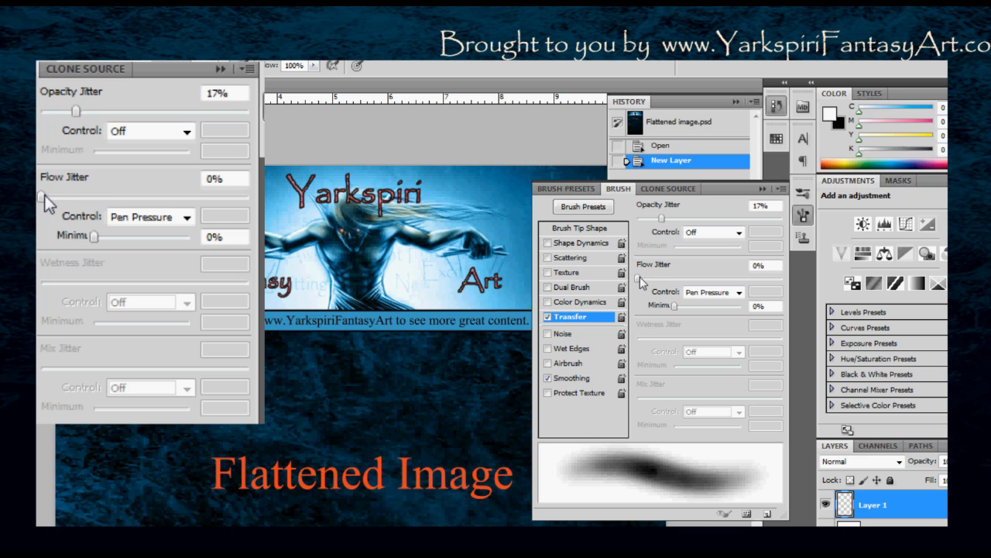
mouse_move(640, 277)
mouse_down()
mouse_move(674, 278)
mouse_move(677, 311)
mouse_up()
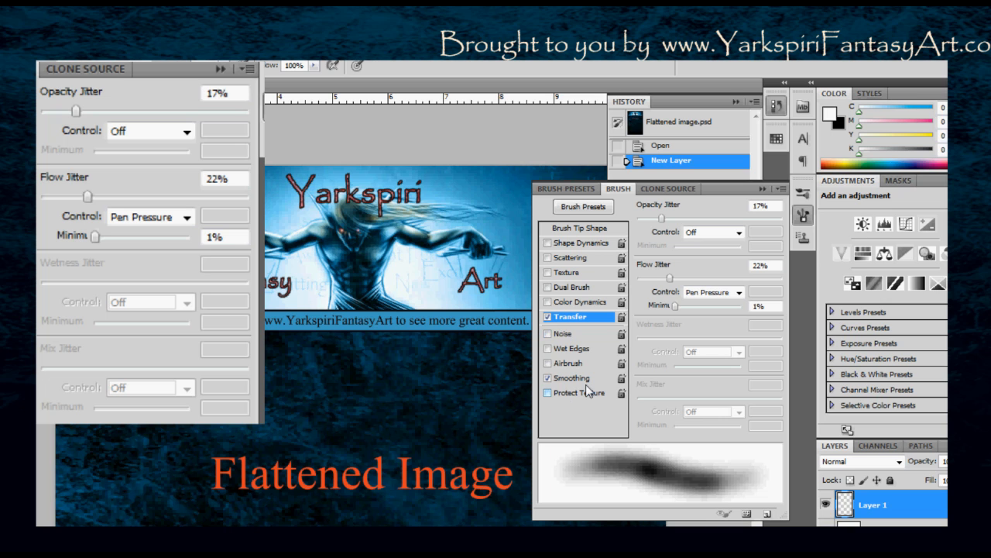
- Toggle Smoothing, Wet Edges and Protect Texture to compare their effect on the brush, and collapse the brush settings
click(546, 378)
click(548, 379)
click(548, 350)
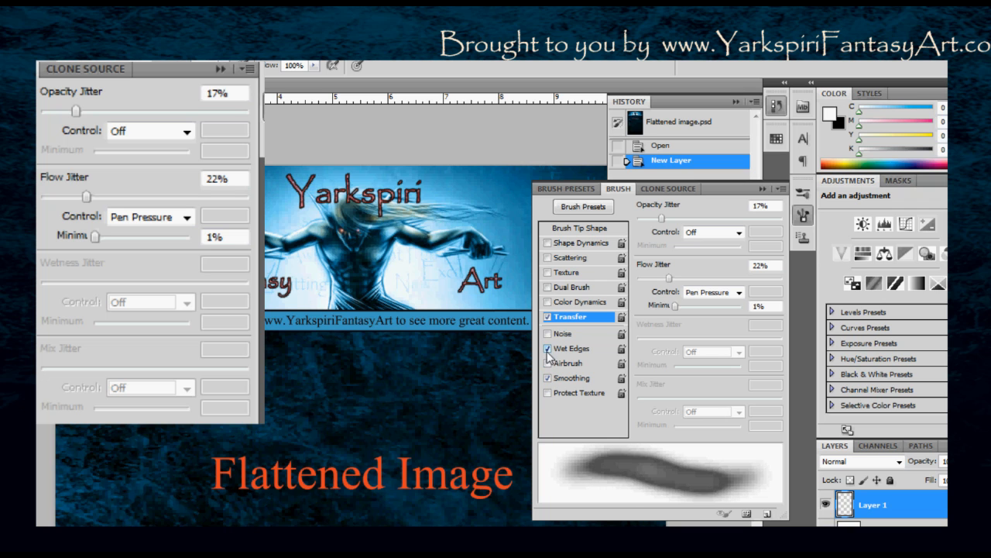
click(548, 348)
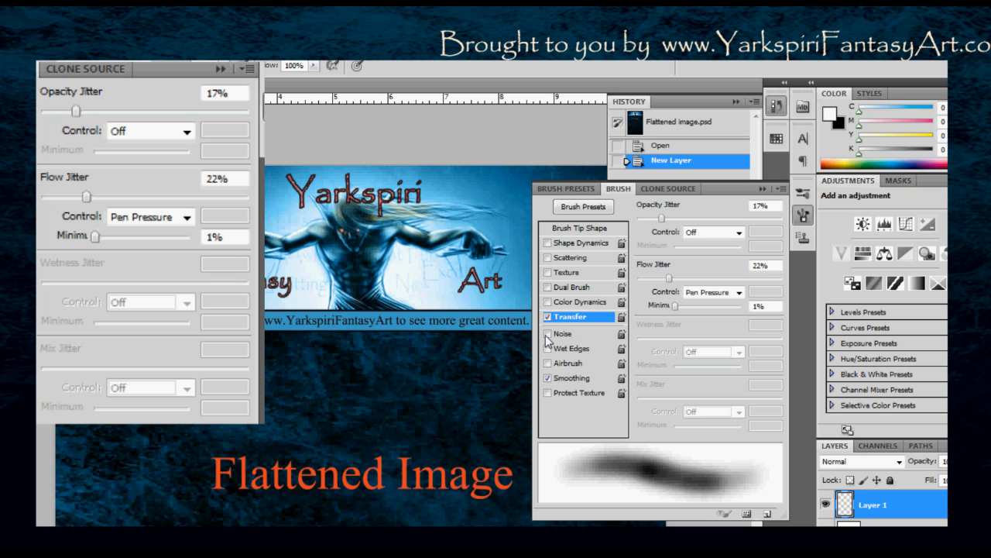
click(548, 349)
click(548, 349)
click(548, 393)
click(762, 188)
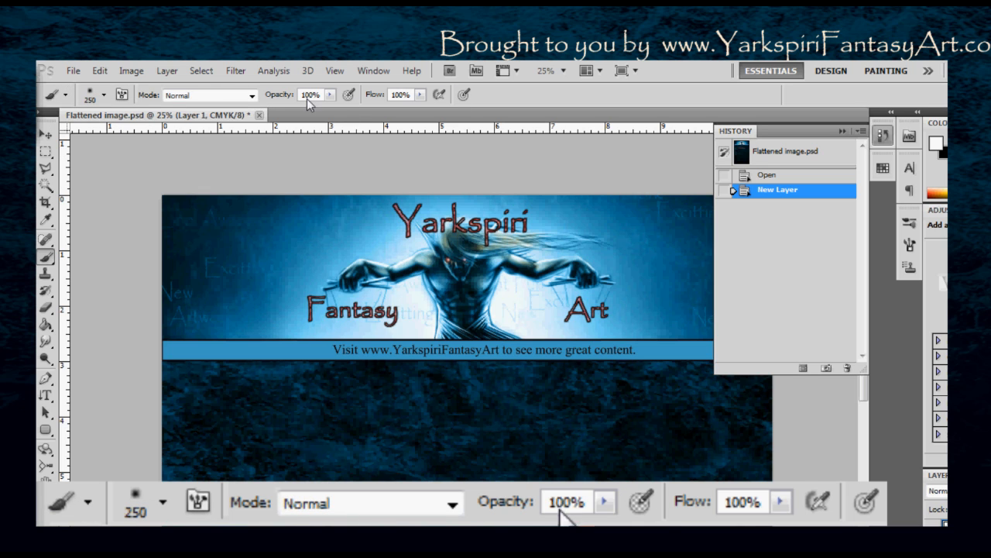
- Look over the tool presets list and the commands and preset libraries it offers
click(66, 96)
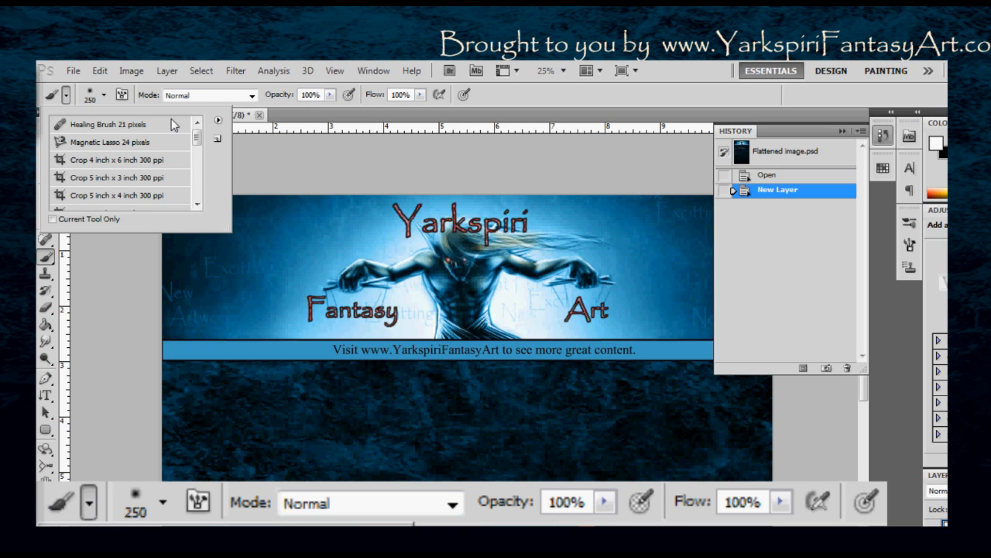
click(219, 122)
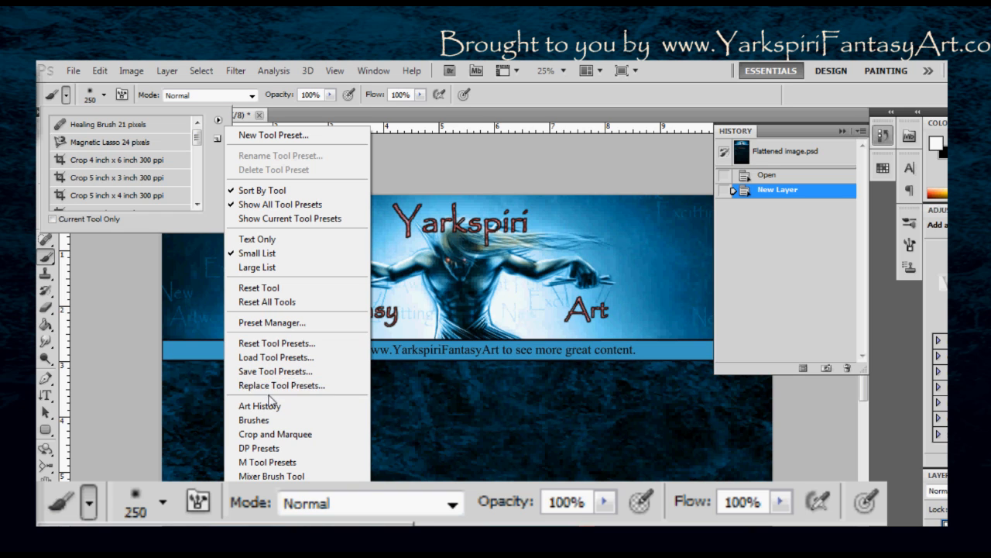
click(67, 100)
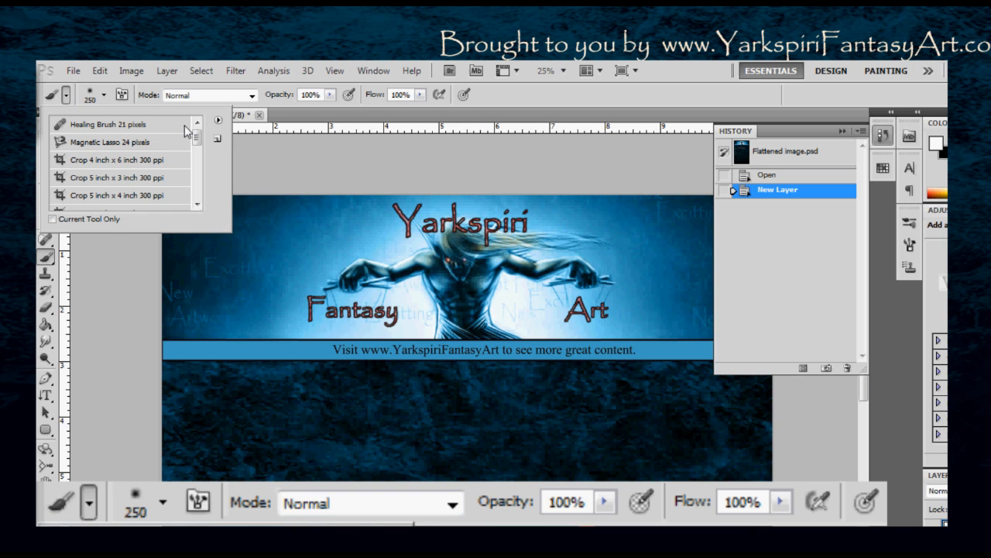
- Choose a soft round 250 px brush preset, raise its Hardness well above 0% and try test strokes on the dark background
click(105, 96)
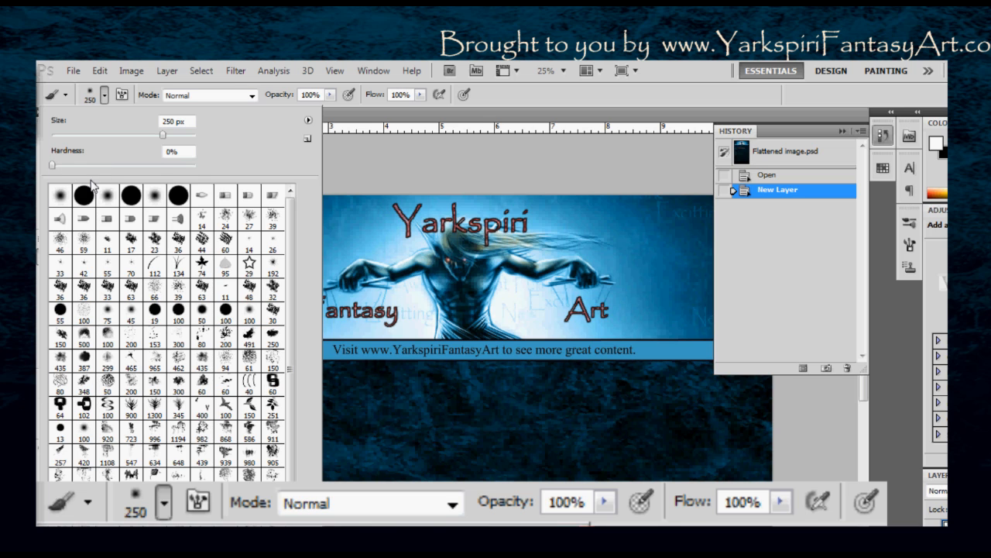
click(157, 198)
mouse_move(53, 165)
mouse_down()
mouse_move(109, 168)
mouse_move(52, 166)
mouse_up()
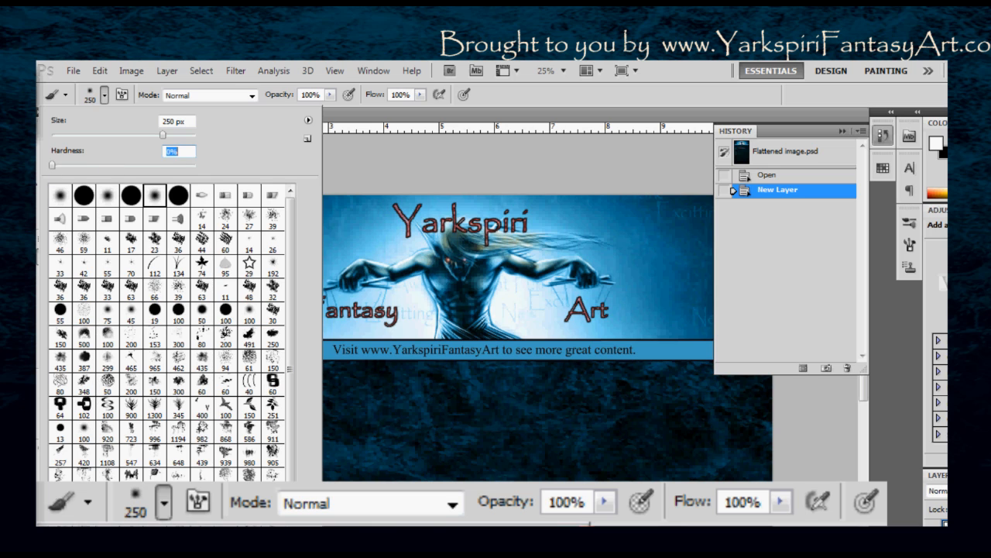
drag(56, 167, 143, 166)
drag(445, 418, 470, 431)
drag(471, 430, 504, 428)
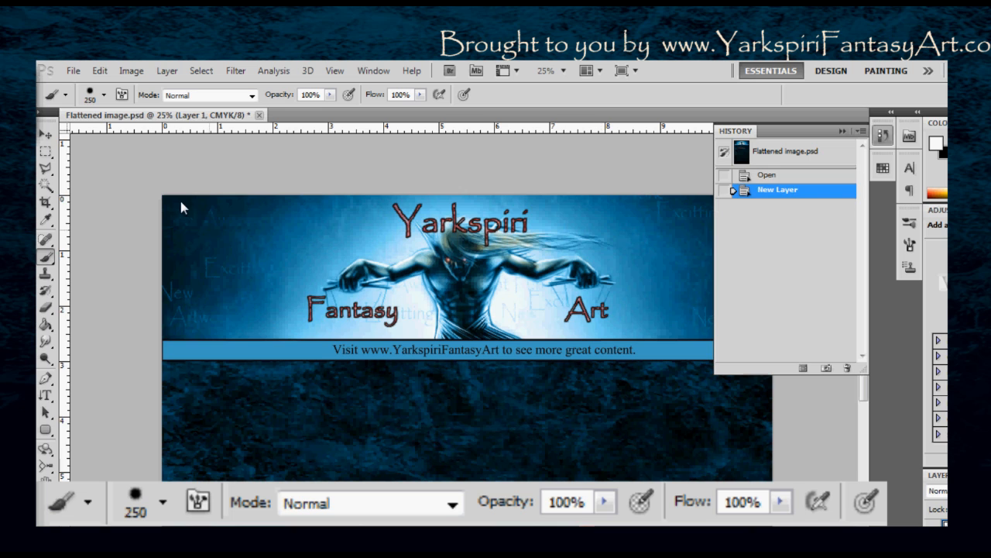
- Set the 250 px brush's Hardness to 0% and look over the brush presets and the preset commands
click(104, 95)
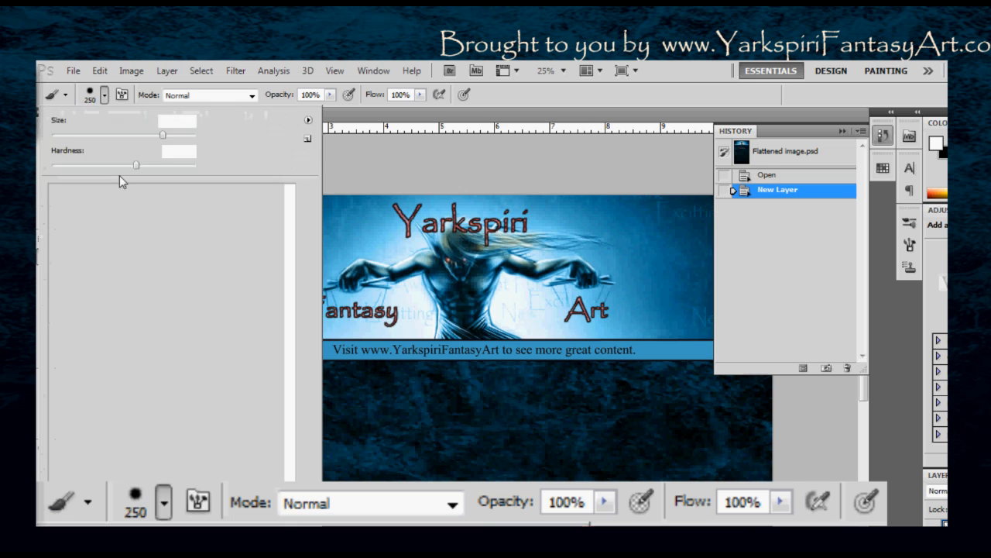
drag(135, 165, 46, 164)
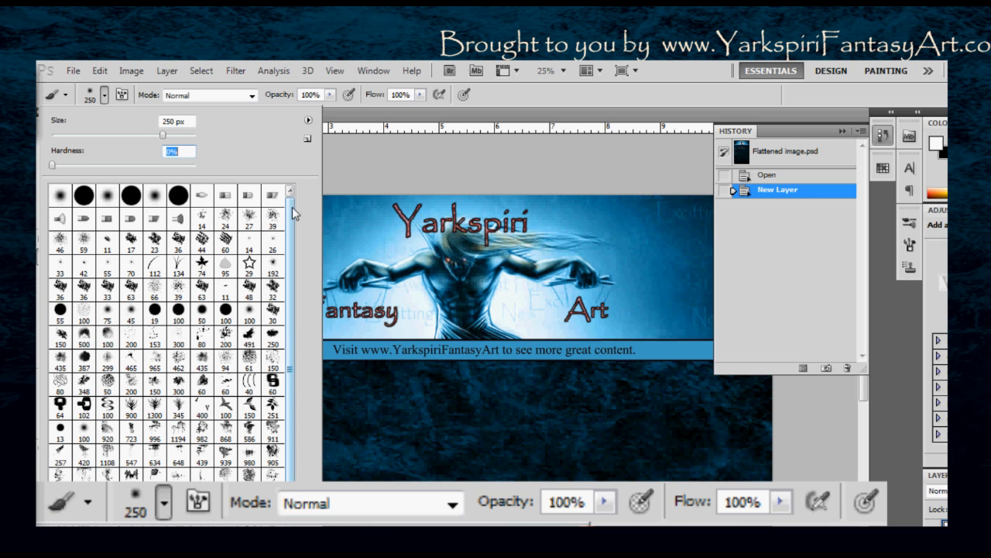
mouse_move(295, 239)
mouse_down()
mouse_move(298, 334)
mouse_move(294, 242)
mouse_up()
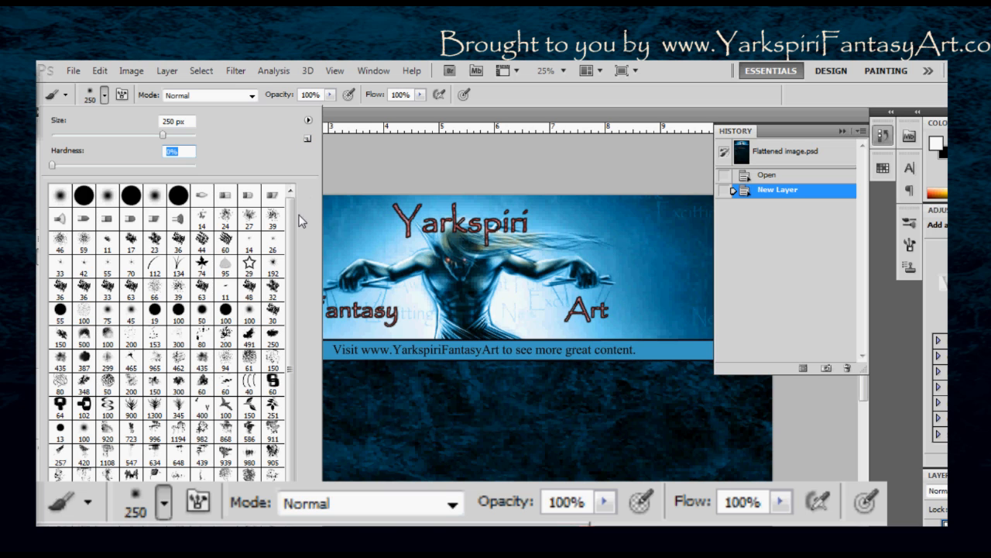
click(308, 120)
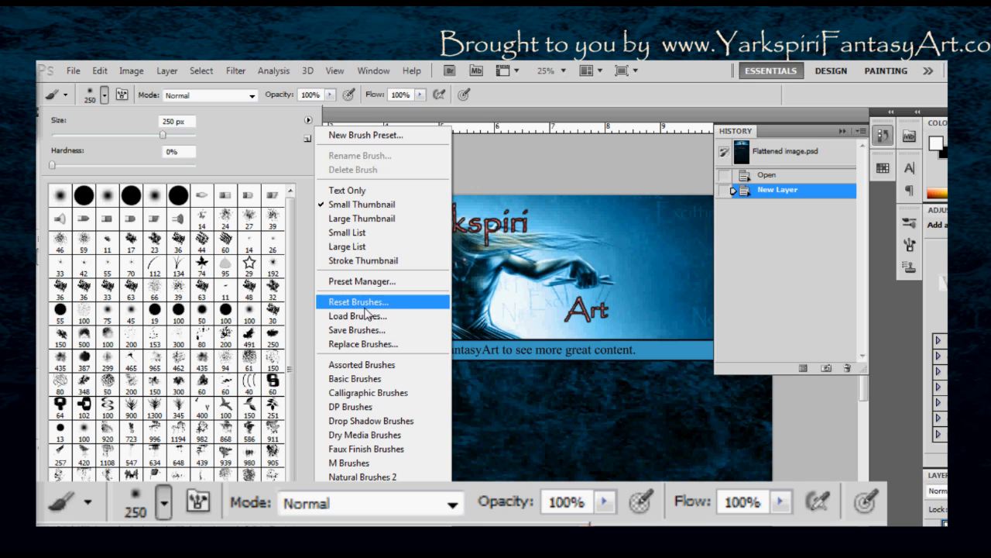
click(294, 241)
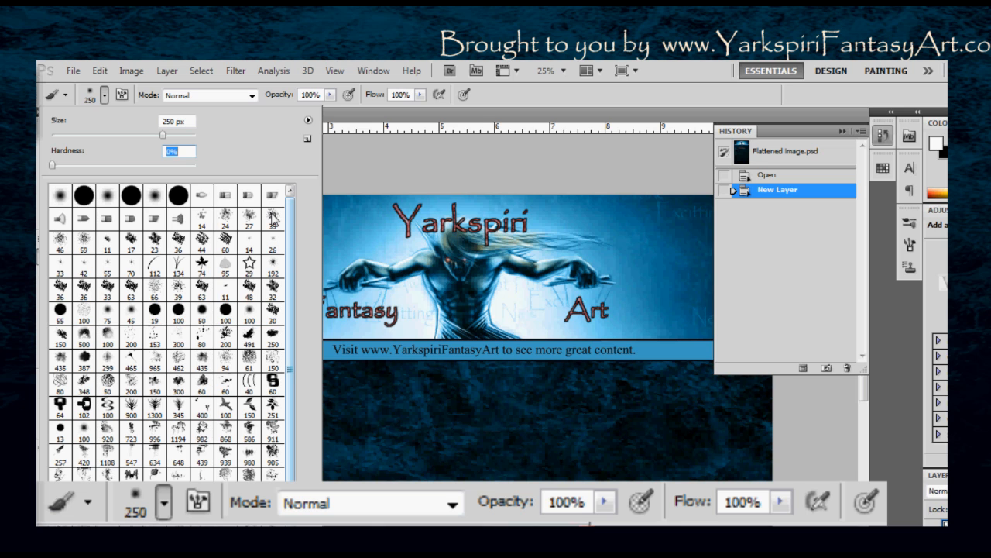
- Reset the brush presets, replacing the current set with the default brushes
click(308, 120)
click(352, 302)
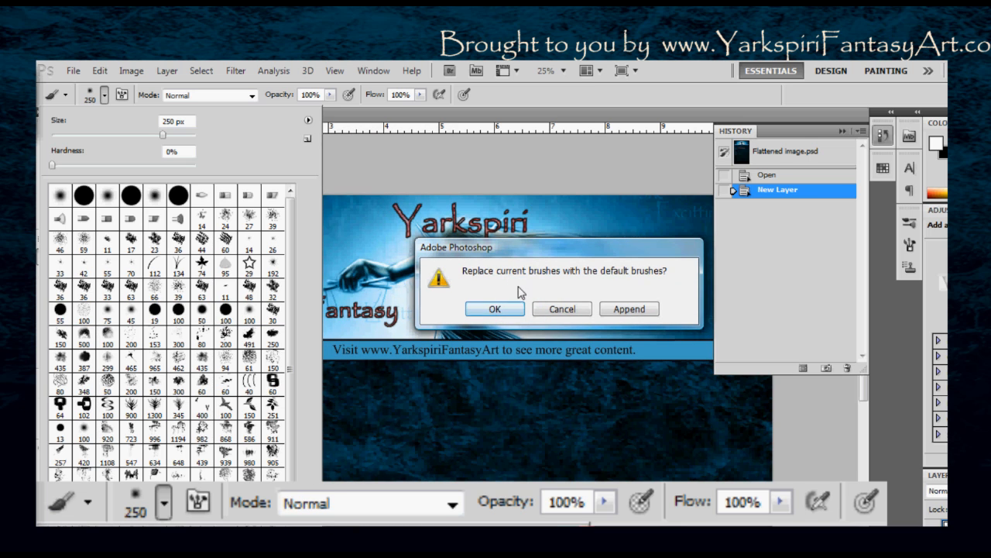
click(494, 310)
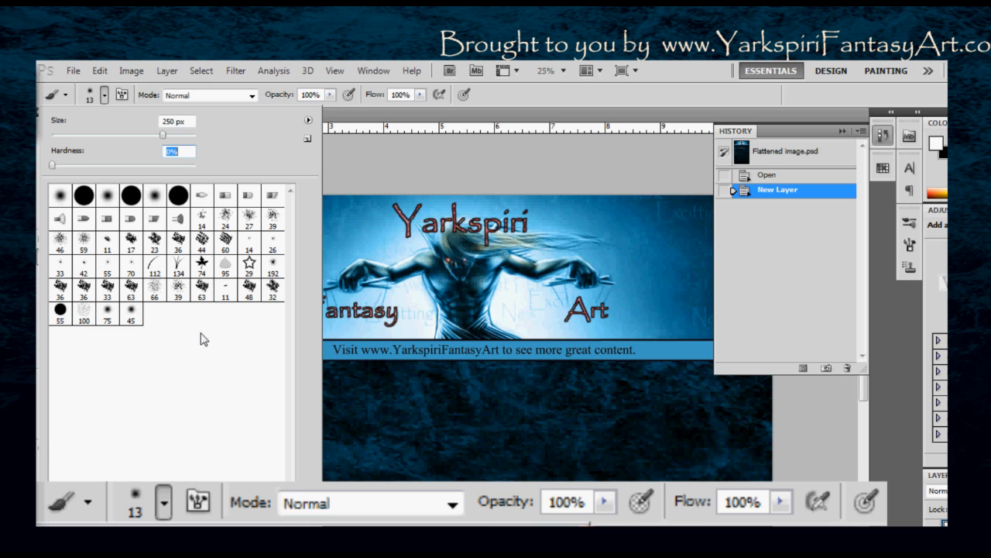
- Load the custom brush set CombYasBrushes001.abr from the Documents folder into the brush presets
click(308, 120)
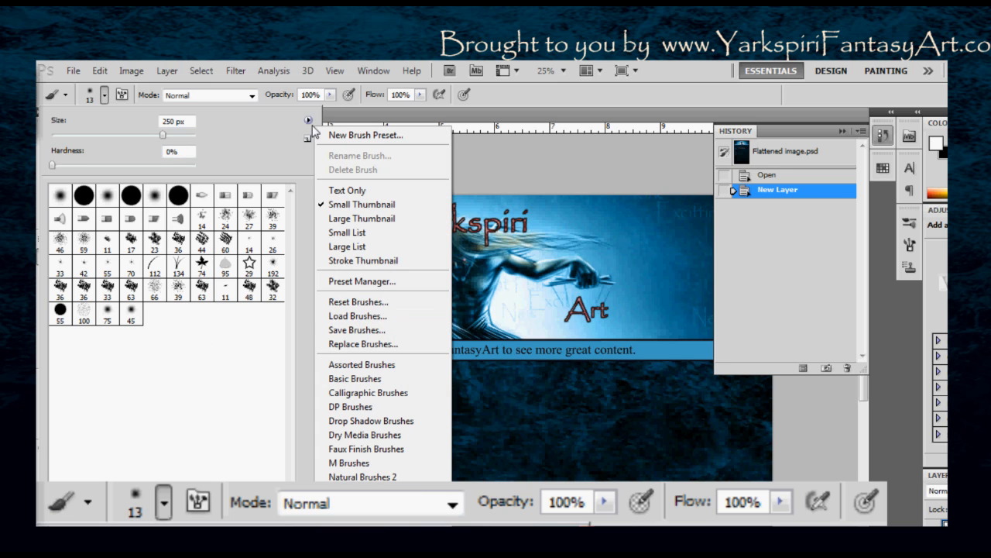
click(358, 316)
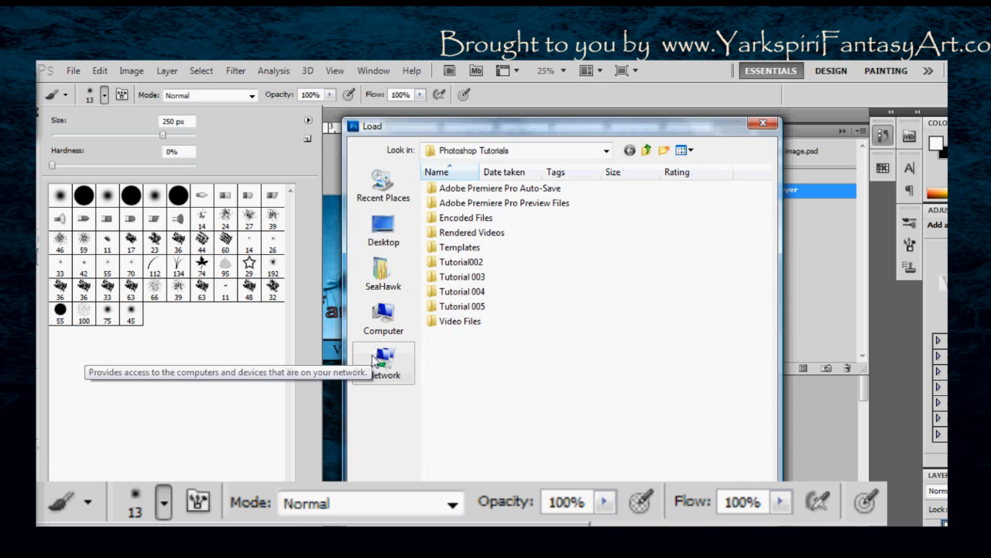
click(607, 153)
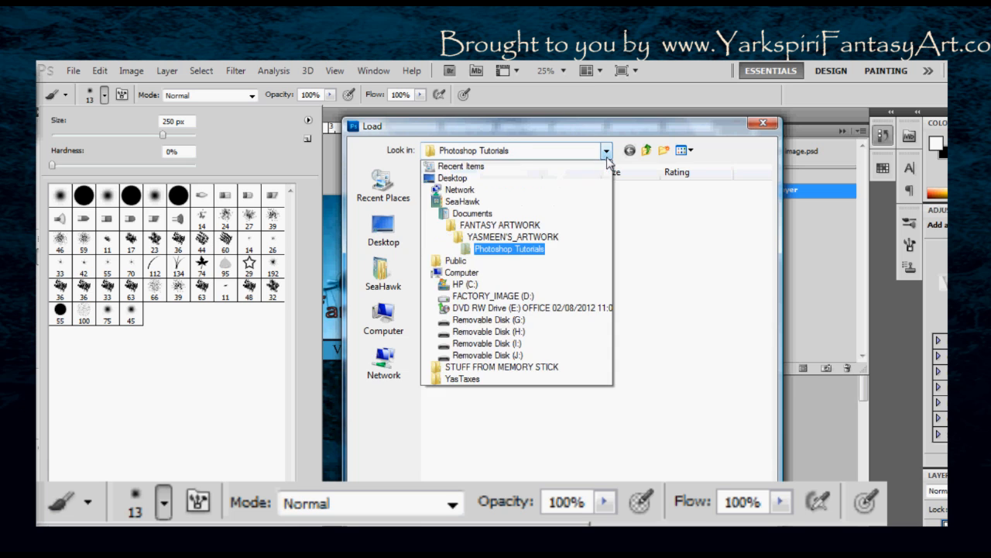
click(608, 155)
click(607, 151)
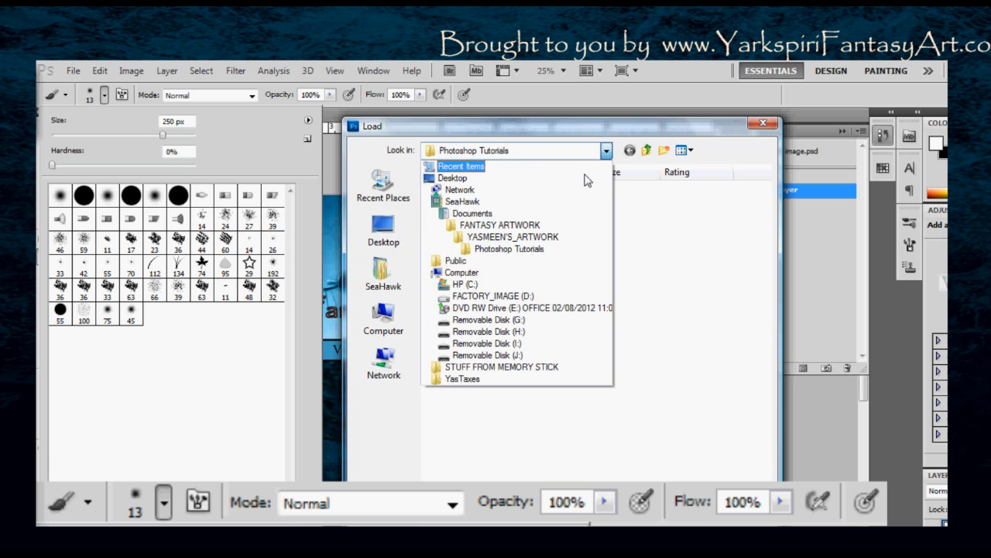
click(475, 215)
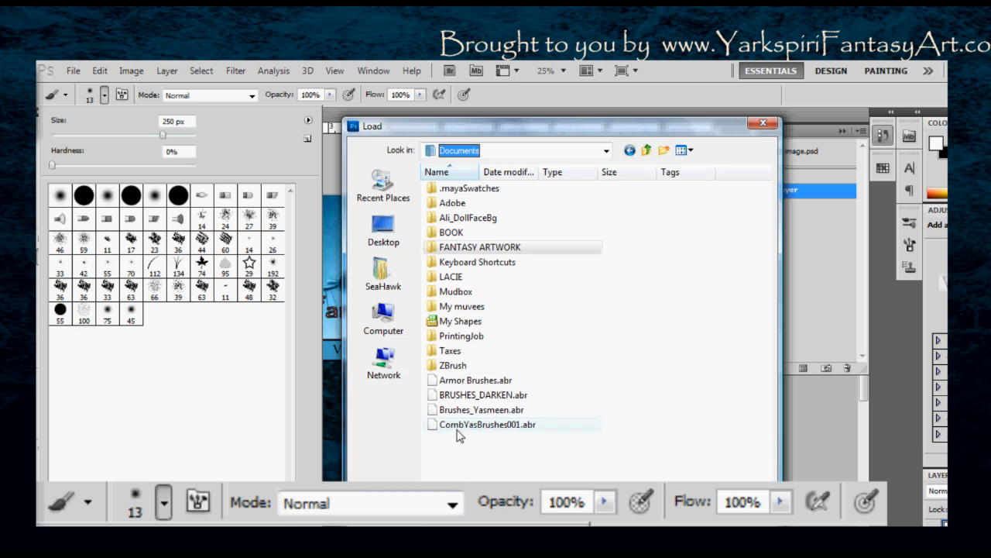
click(457, 427)
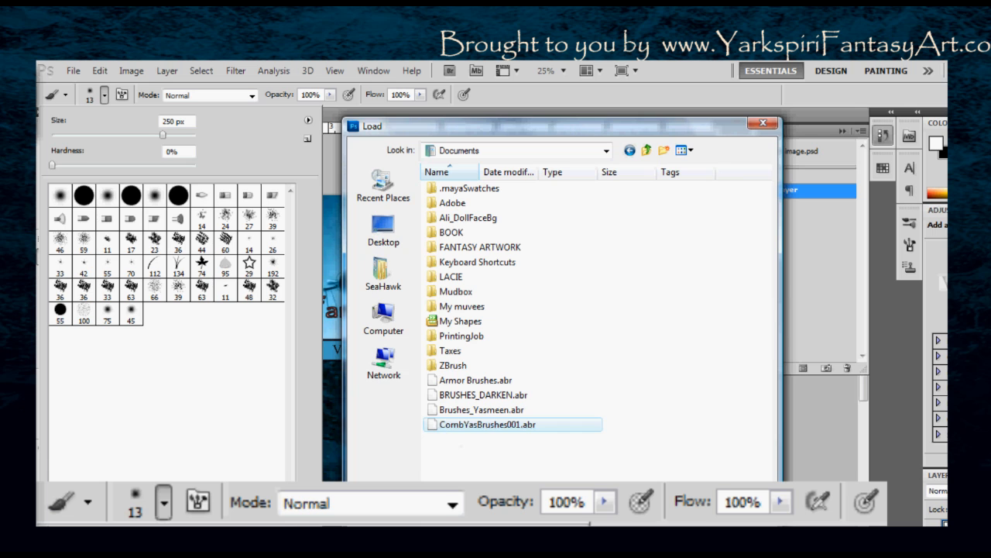
double_click(458, 428)
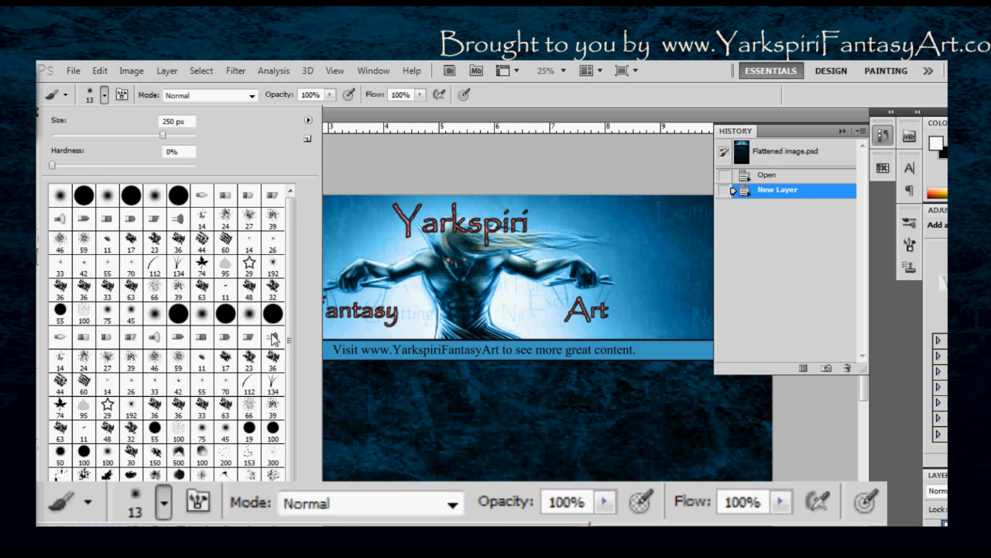
- Return to the soft 250 px brush, then show and hide its detailed brush settings
click(93, 102)
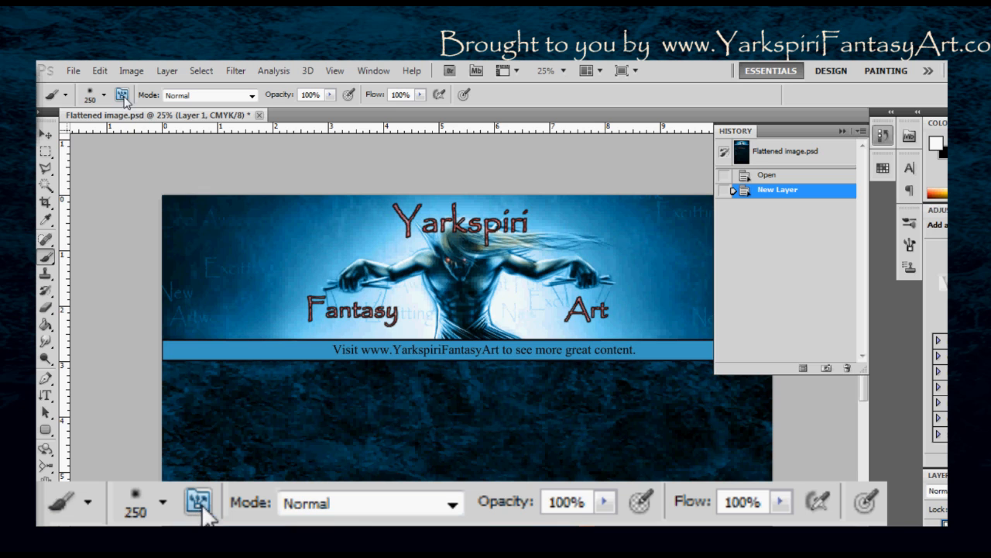
click(121, 94)
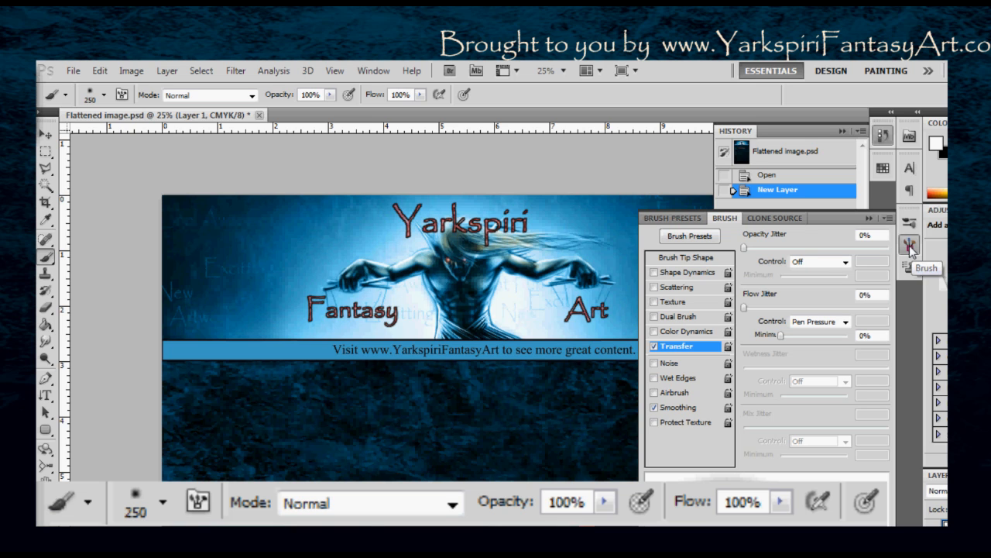
click(121, 94)
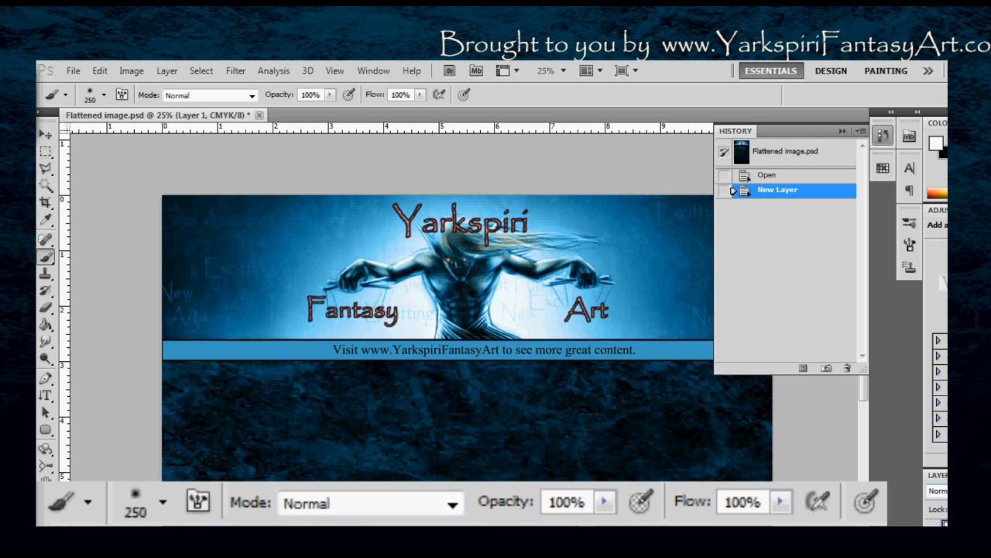
- Set the brush's blending mode to Dissolve, try a white test stroke on the dark background and undo it
click(247, 96)
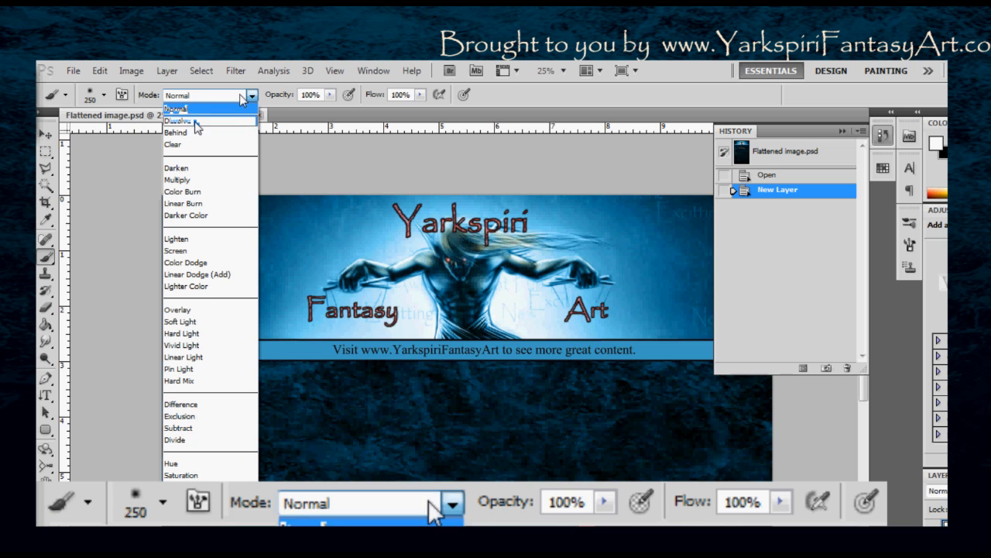
click(196, 122)
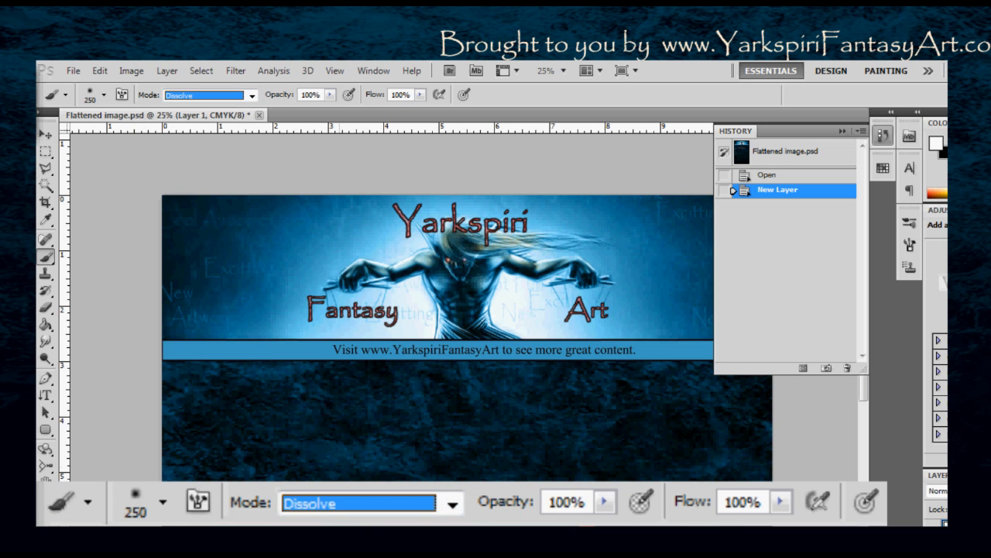
mouse_move(313, 454)
mouse_down()
mouse_move(393, 422)
mouse_move(441, 475)
mouse_move(509, 444)
mouse_move(321, 473)
mouse_move(282, 496)
mouse_move(341, 507)
mouse_move(428, 503)
mouse_up()
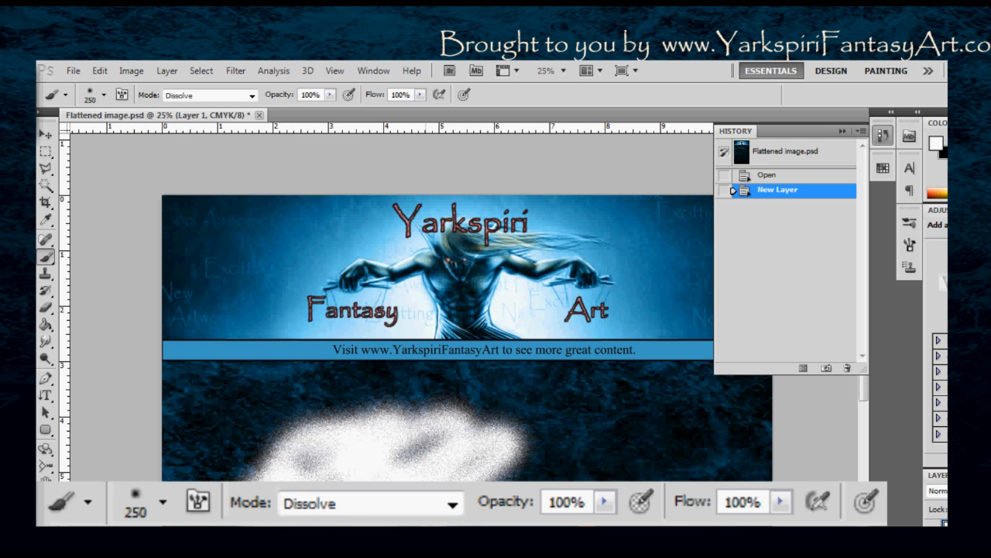
key(ctrl+z)
key(ctrl+z)
key(ctrl+z)
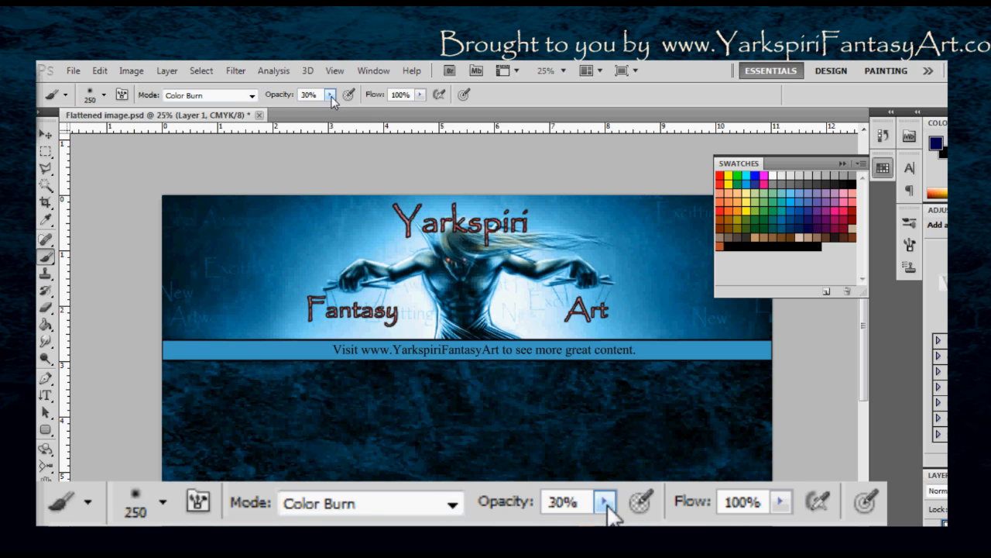
- Try a white Color Burn stroke at 100% Opacity and 39% Flow, undo it, and set the Flow to 100%
click(330, 95)
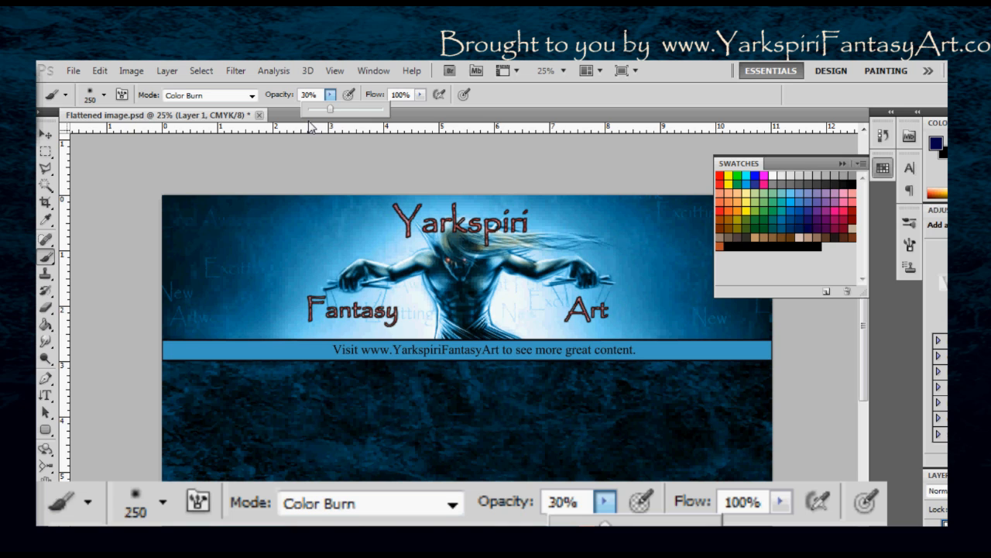
click(309, 121)
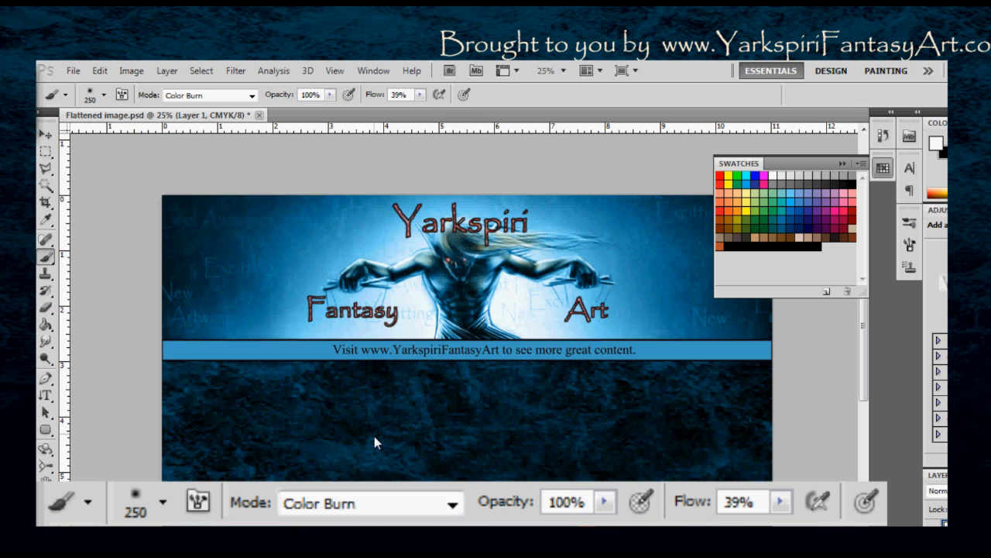
mouse_move(343, 428)
mouse_down()
mouse_move(453, 430)
mouse_move(494, 442)
mouse_move(414, 391)
mouse_move(452, 430)
mouse_move(307, 409)
mouse_move(397, 447)
mouse_move(519, 442)
mouse_move(398, 447)
mouse_move(395, 403)
mouse_move(433, 451)
mouse_move(395, 402)
mouse_move(548, 412)
mouse_move(461, 413)
mouse_move(548, 412)
mouse_move(416, 431)
mouse_move(524, 442)
mouse_move(385, 430)
mouse_move(385, 456)
mouse_up()
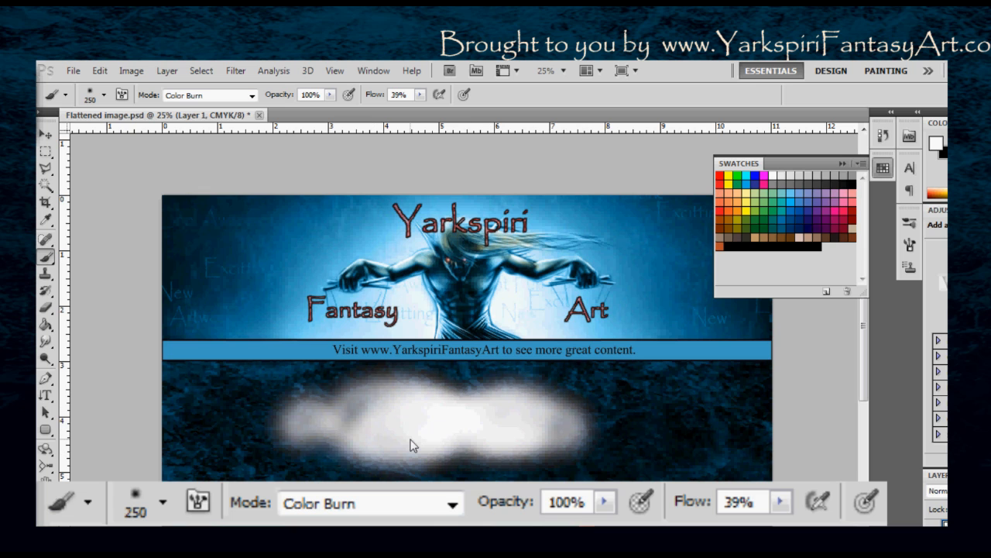
key(ctrl+z)
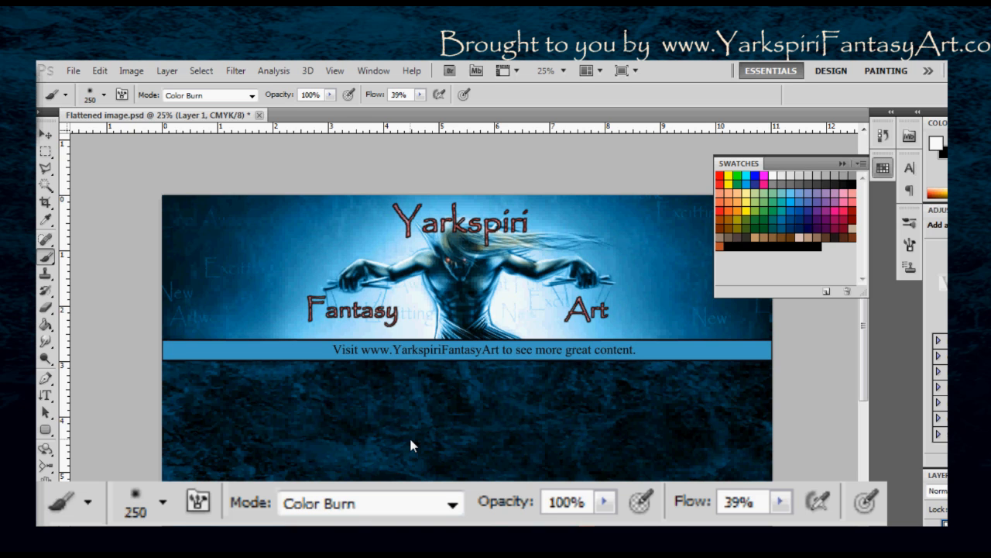
click(419, 95)
drag(419, 115, 470, 113)
- Paint a green diagonal stroke below the figure and a pinkish-red one alongside it with the 250 px Brush tool
click(53, 261)
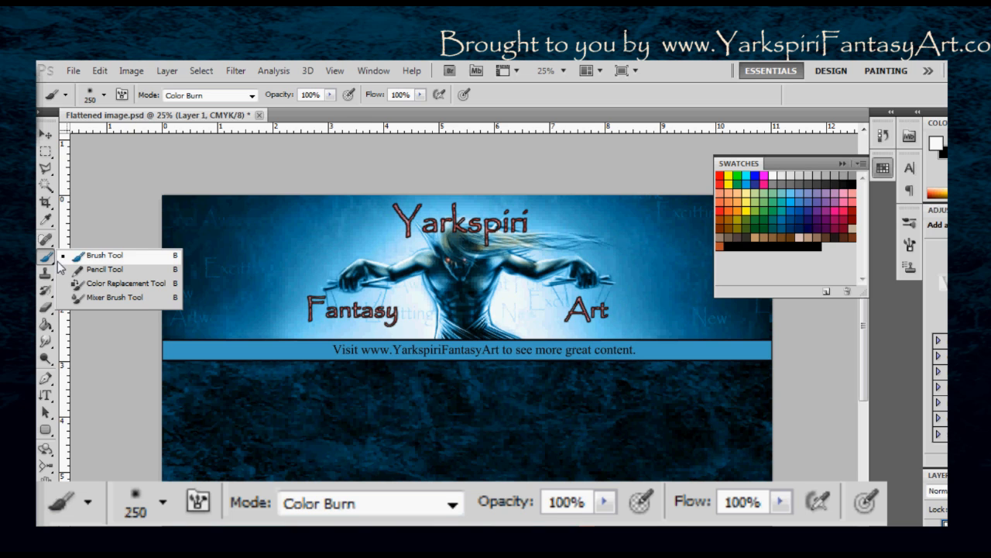
click(108, 297)
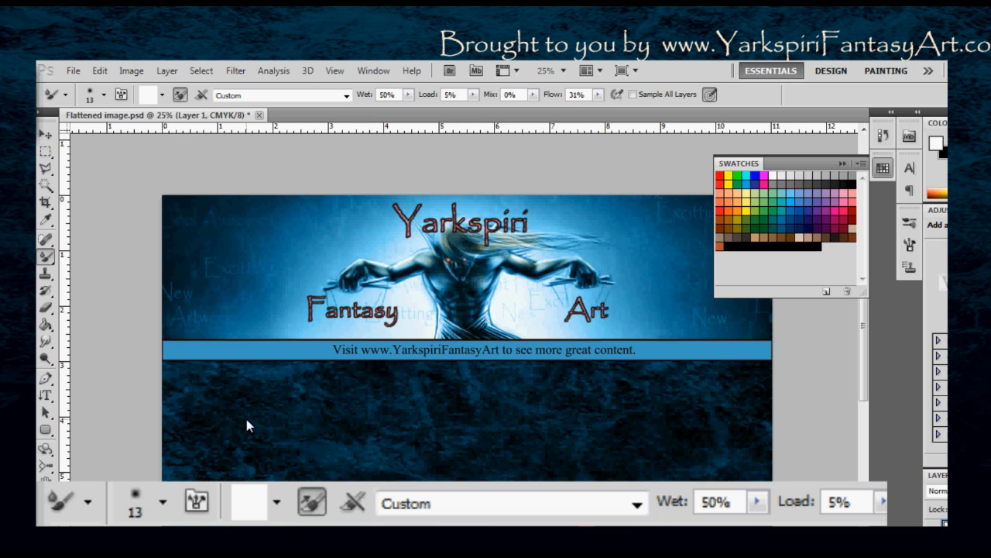
click(764, 208)
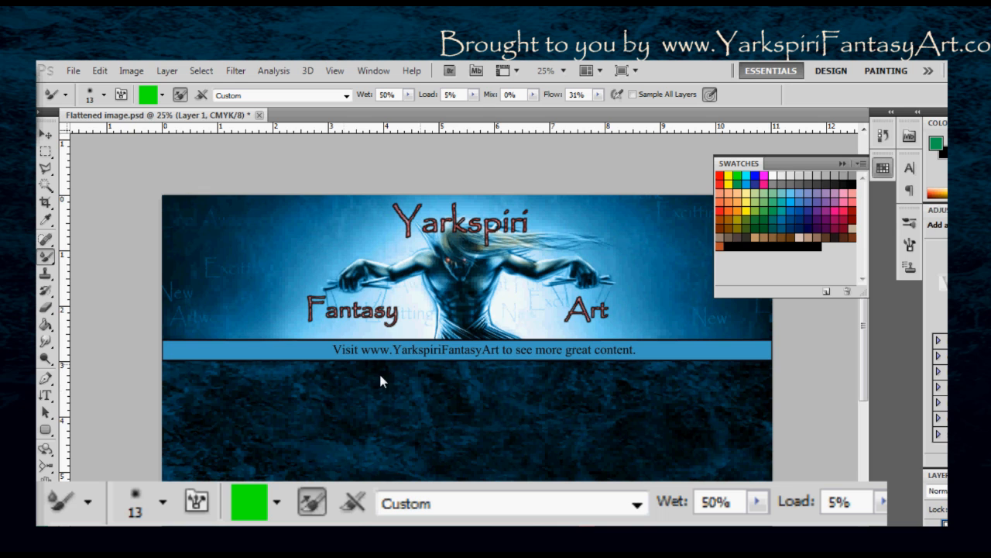
key(shift+b)
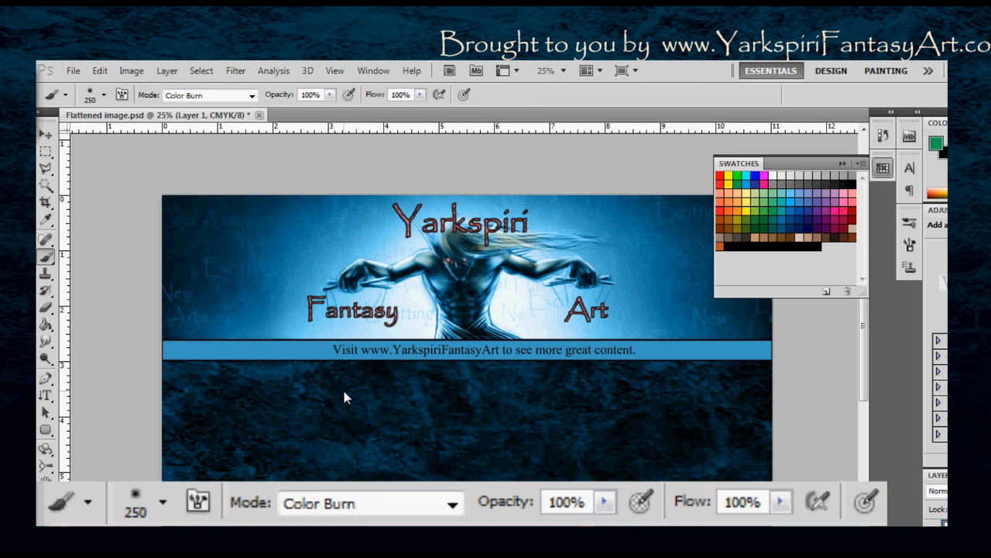
drag(415, 347, 336, 411)
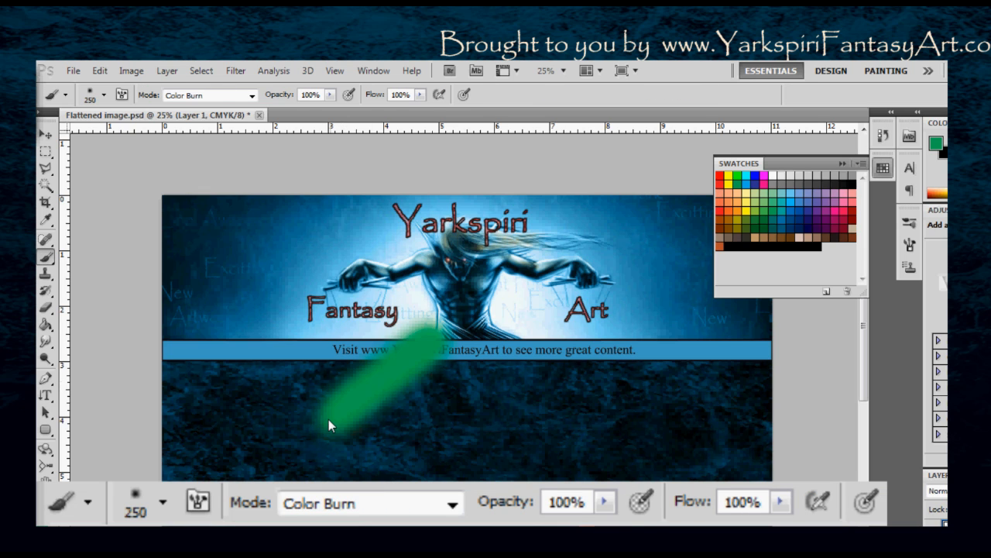
click(755, 185)
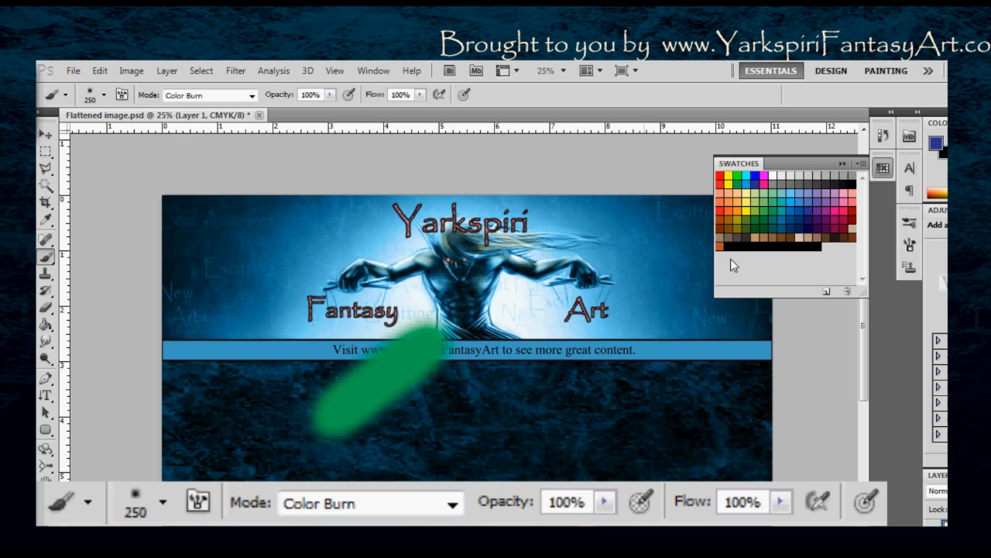
mouse_move(364, 433)
mouse_down()
mouse_move(450, 365)
mouse_move(355, 437)
mouse_move(427, 389)
mouse_up()
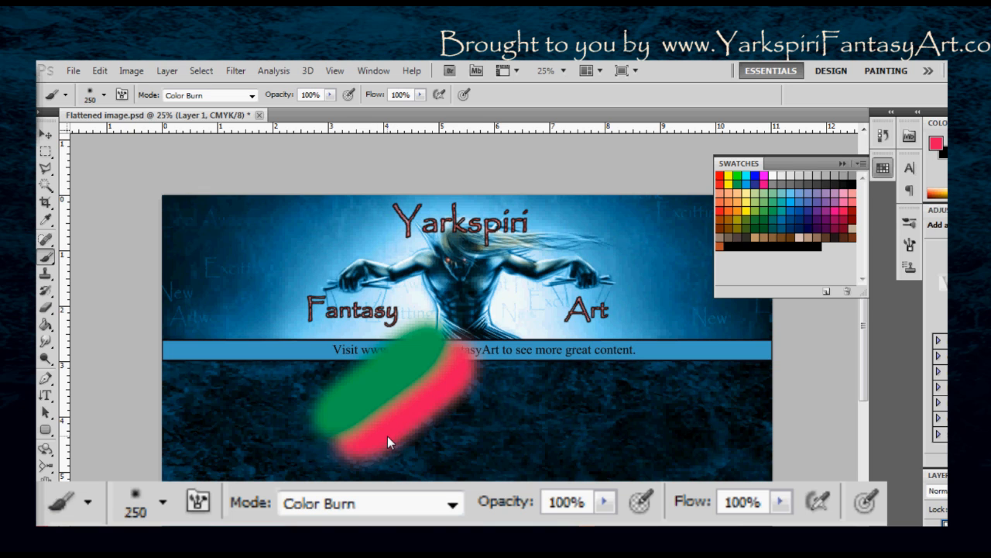
- Blend the green and pinkish-red strokes into each other with the Mixer Brush enlarged to 250 px
key(shift+b)
key(shift+b)
key(shift+b)
key(shift+b)
key(shift+b)
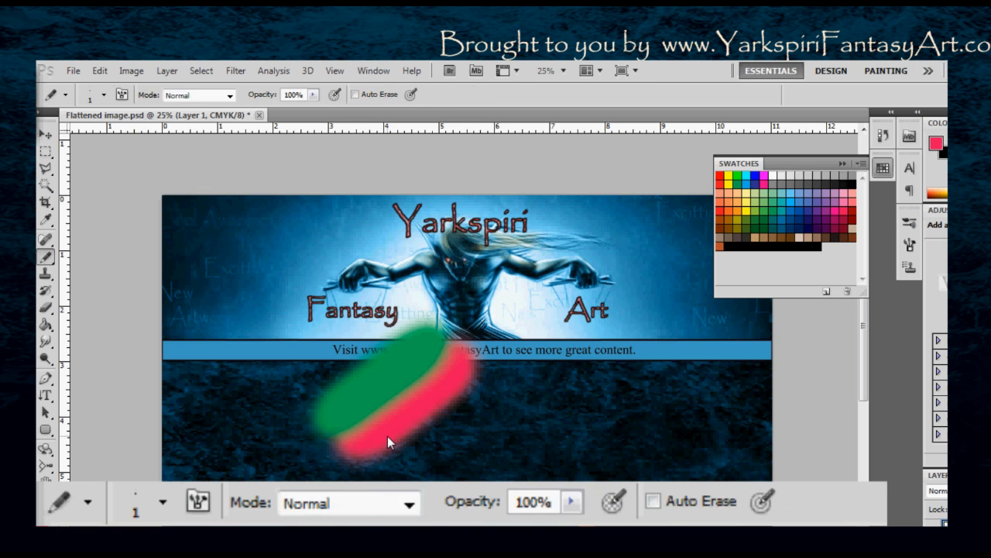
key(shift+b)
key(shift+b)
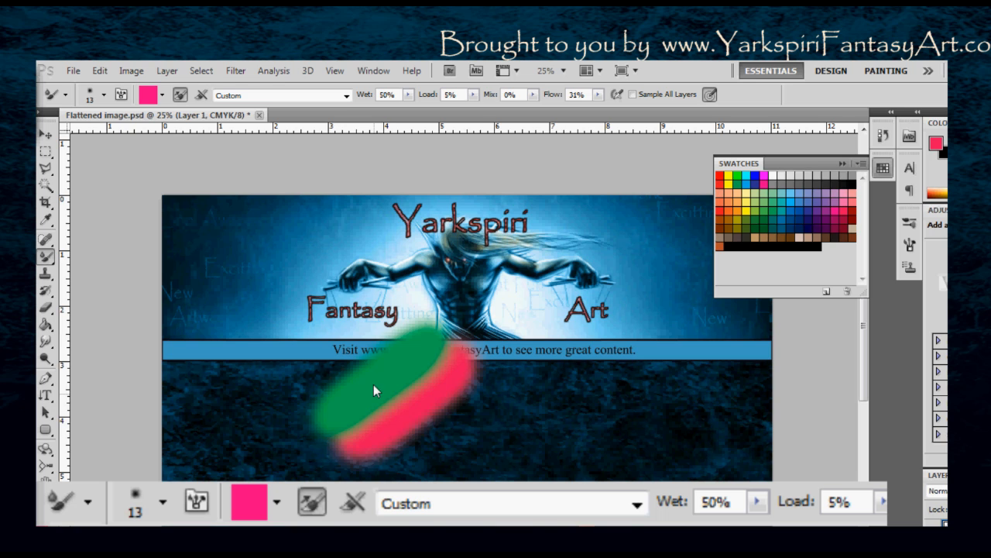
key(bracketright)
key(bracketright)
key(bracketright)
key(bracketright)
key(bracketright)
key(bracketright)
key(bracketright)
key(bracketright)
key(bracketright)
key(bracketright)
key(bracketright)
key(bracketright)
key(bracketright)
key(bracketright)
mouse_move(427, 371)
mouse_down()
mouse_move(345, 425)
mouse_move(423, 362)
mouse_move(336, 422)
mouse_move(364, 430)
mouse_move(389, 414)
mouse_move(328, 427)
mouse_move(436, 359)
mouse_move(344, 439)
mouse_move(437, 359)
mouse_move(421, 358)
mouse_move(354, 433)
mouse_move(365, 386)
mouse_move(366, 430)
mouse_move(380, 422)
mouse_up()
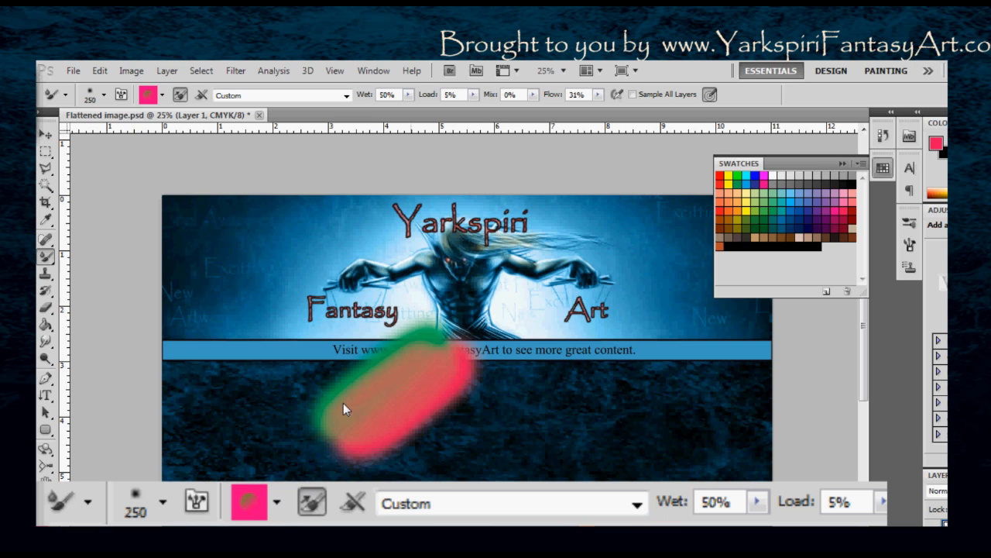
- Blend the green and pinkish-red patch further with the Mixer Brush, then mix in the blue sampled from the banner strip
drag(399, 360, 338, 411)
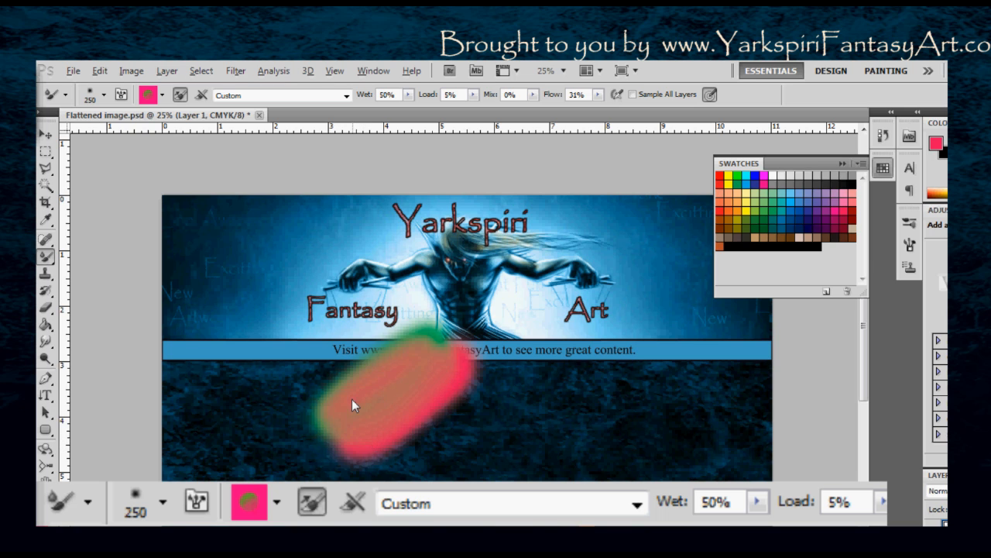
alt+click(260, 350)
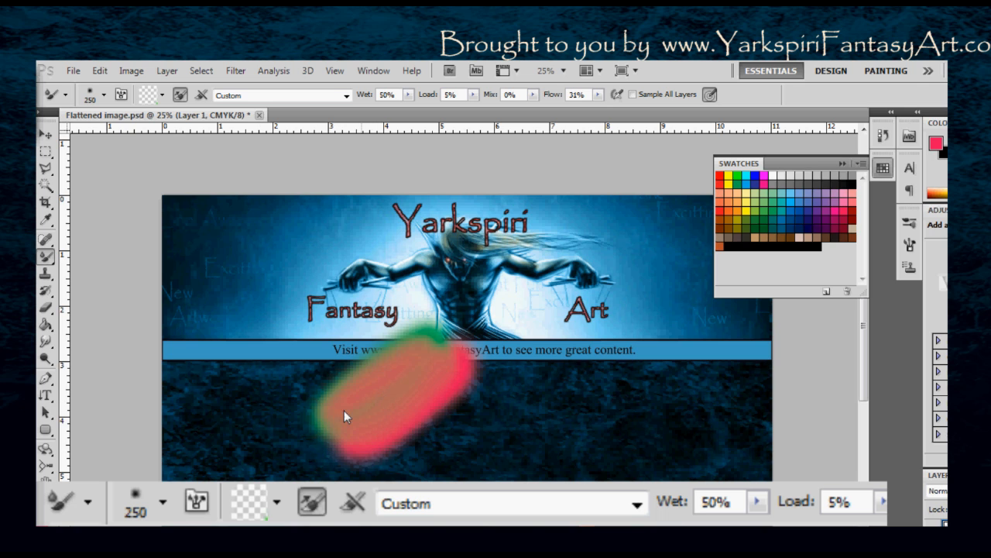
key(alt)
key(i)
click(311, 352)
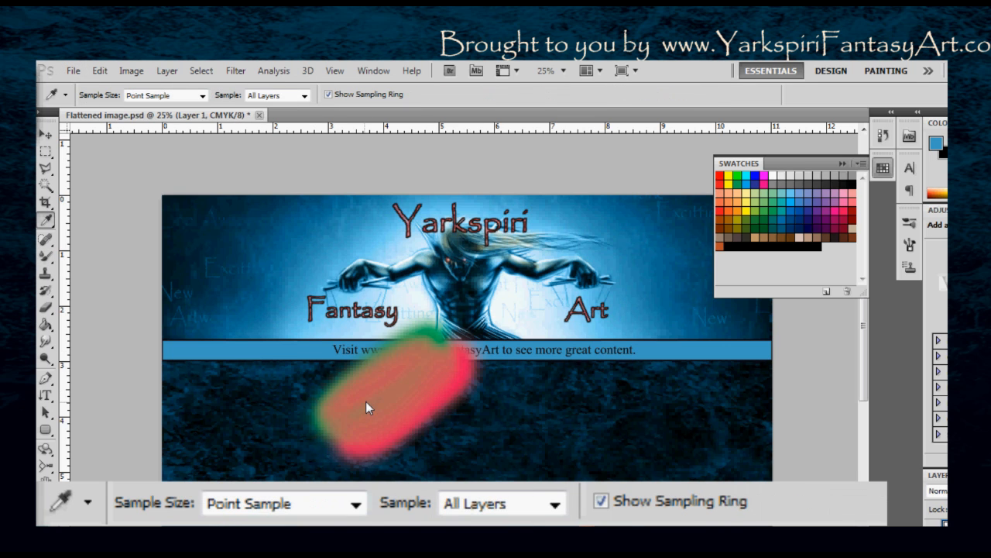
key(b)
mouse_move(378, 416)
mouse_down()
mouse_move(401, 361)
mouse_move(381, 421)
mouse_move(432, 376)
mouse_move(343, 377)
mouse_move(391, 421)
mouse_up()
alt+click(387, 372)
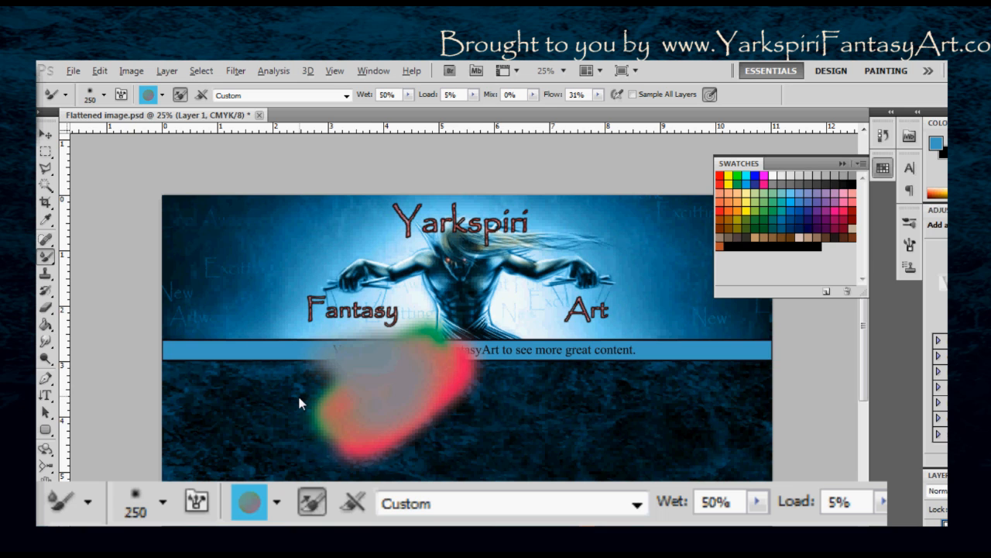
- Sample the dark background colour, try mixing it into the blended patch with the 250 px Mixer Brush, and undo the stroke
key(alt)
key(alt)
key(alt)
key(alt+i)
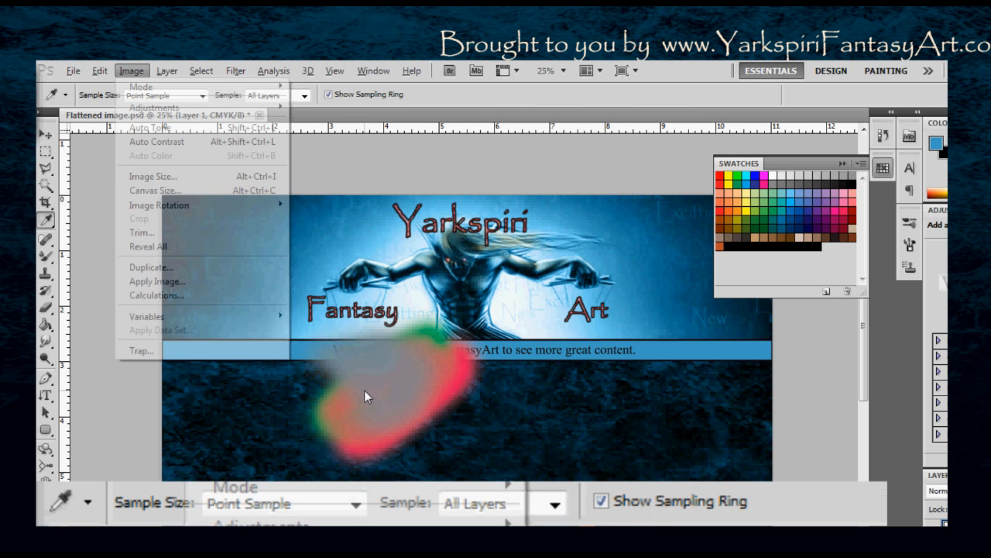
key(alt+i)
key(alt)
key(alt+i)
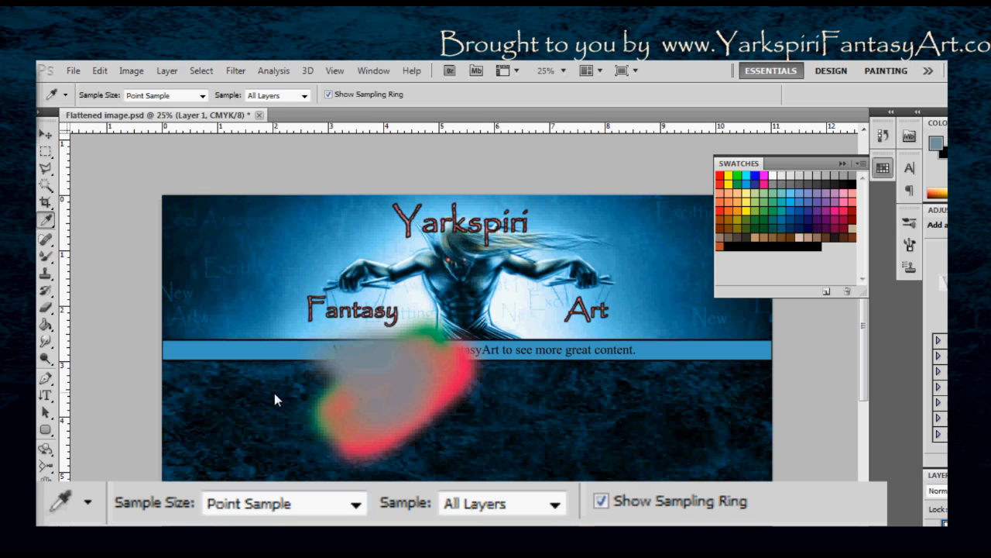
alt+click(286, 410)
mouse_move(377, 418)
mouse_down()
mouse_move(409, 400)
mouse_move(359, 442)
mouse_move(400, 436)
mouse_move(359, 444)
mouse_move(395, 412)
mouse_move(399, 421)
mouse_up()
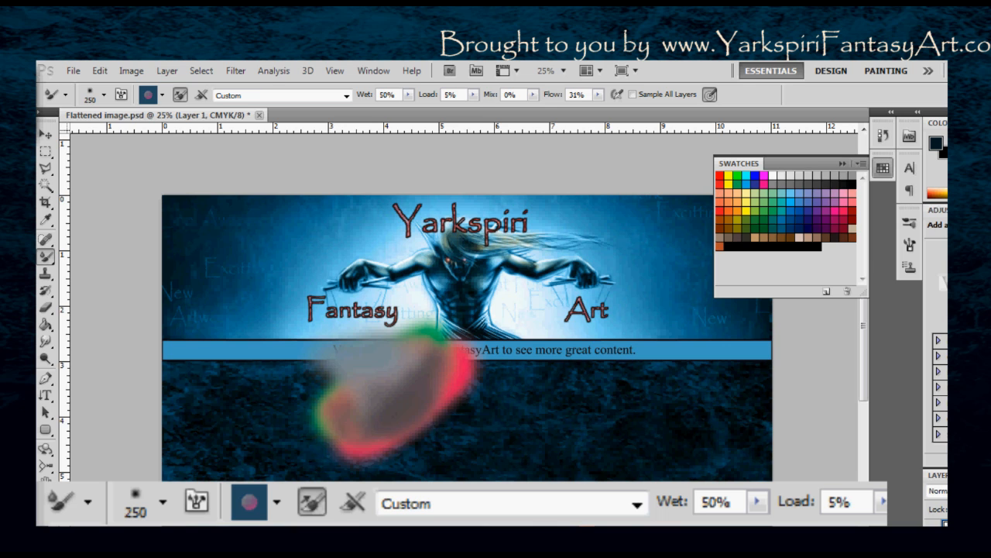
key(ctrl+z)
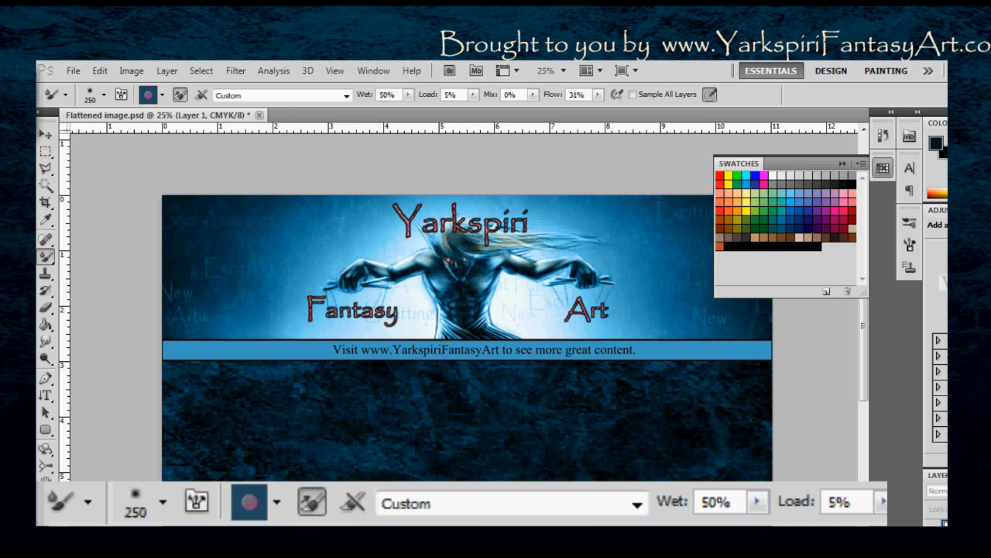
- Convert the Background into a regular layer named Layer 0, try a Mixer Brush stroke on its dark area and undo it
double_click(969, 545)
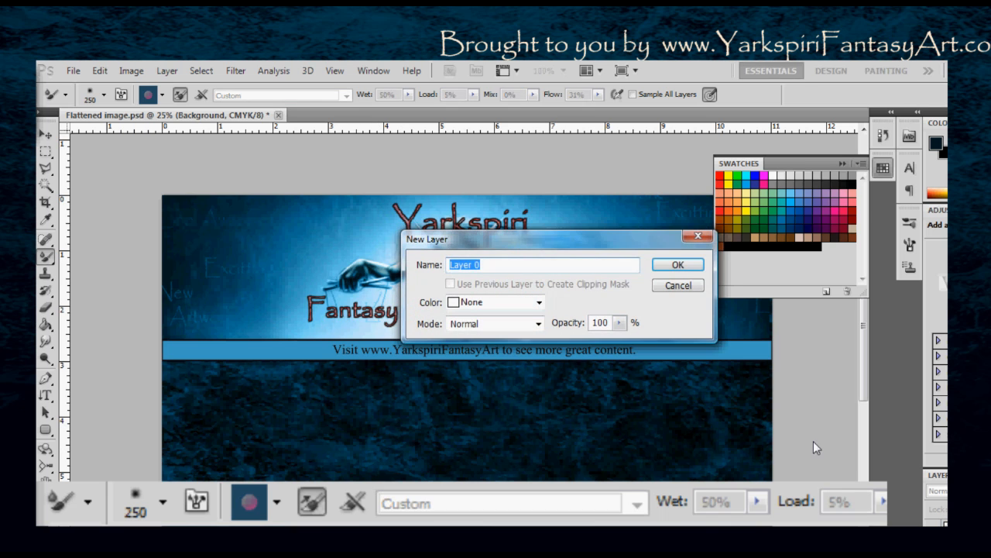
key(Return)
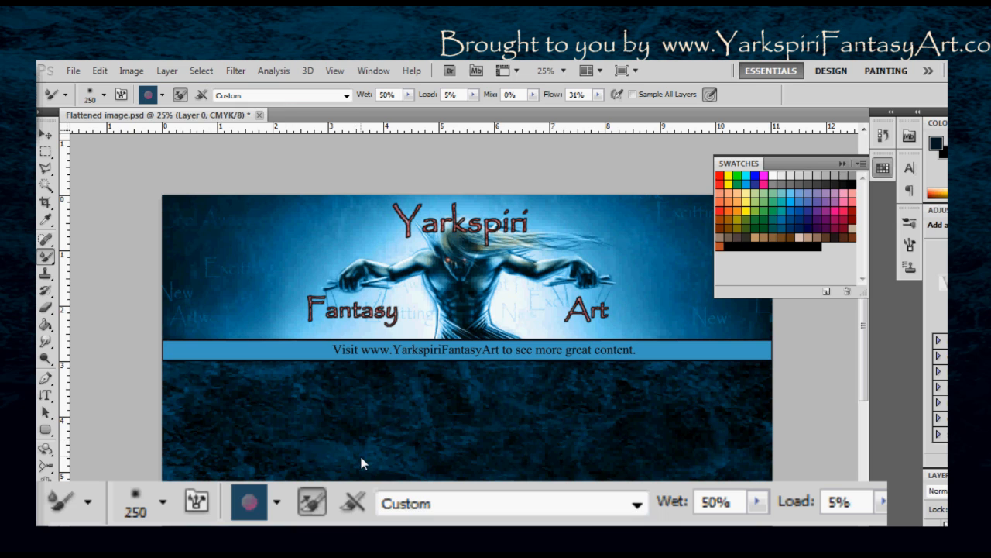
mouse_move(361, 460)
mouse_down()
mouse_move(410, 426)
mouse_move(424, 471)
mouse_move(446, 441)
mouse_move(410, 426)
mouse_move(466, 448)
mouse_up()
key(ctrl+z)
- Set up the Pencil tool with white at 90 px, try a hard-edged scribble on the dark area and undo it
click(48, 258)
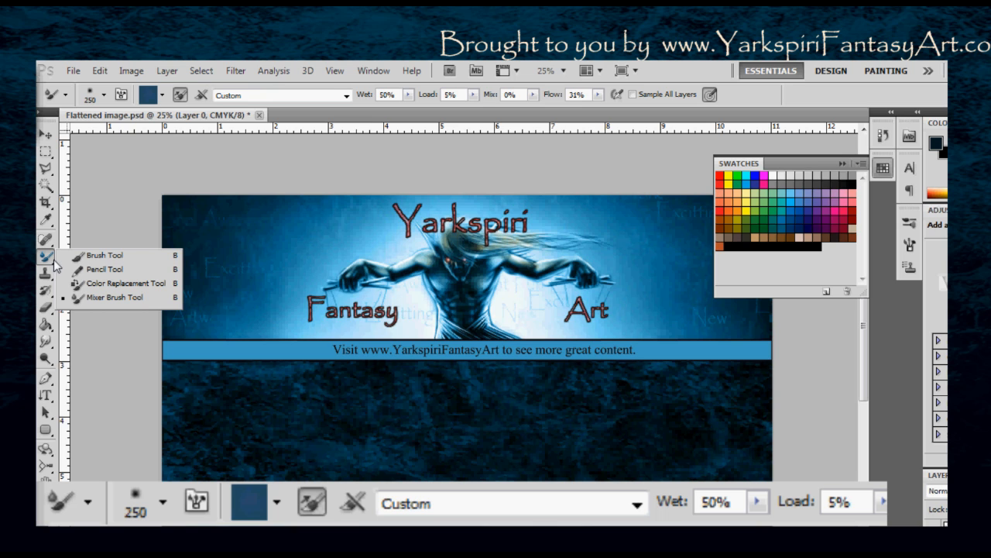
click(103, 269)
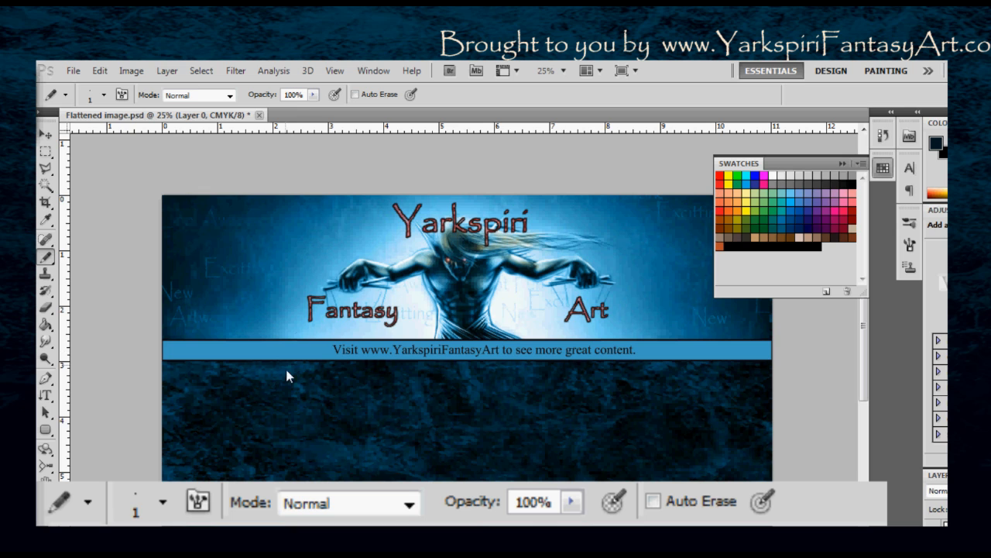
key(d)
key(x)
key(bracketright)
key(bracketright)
key(bracketright)
key(bracketright)
key(bracketright)
key(bracketright)
key(bracketright)
key(bracketright)
key(bracketright)
key(bracketright)
key(bracketright)
key(bracketright)
key(bracketright)
key(bracketright)
key(bracketright)
key(bracketright)
key(bracketright)
mouse_move(243, 430)
mouse_down()
mouse_move(265, 413)
mouse_move(269, 460)
mouse_move(370, 374)
mouse_move(403, 374)
mouse_move(370, 374)
mouse_move(356, 474)
mouse_move(370, 375)
mouse_move(449, 412)
mouse_move(326, 389)
mouse_move(271, 415)
mouse_up()
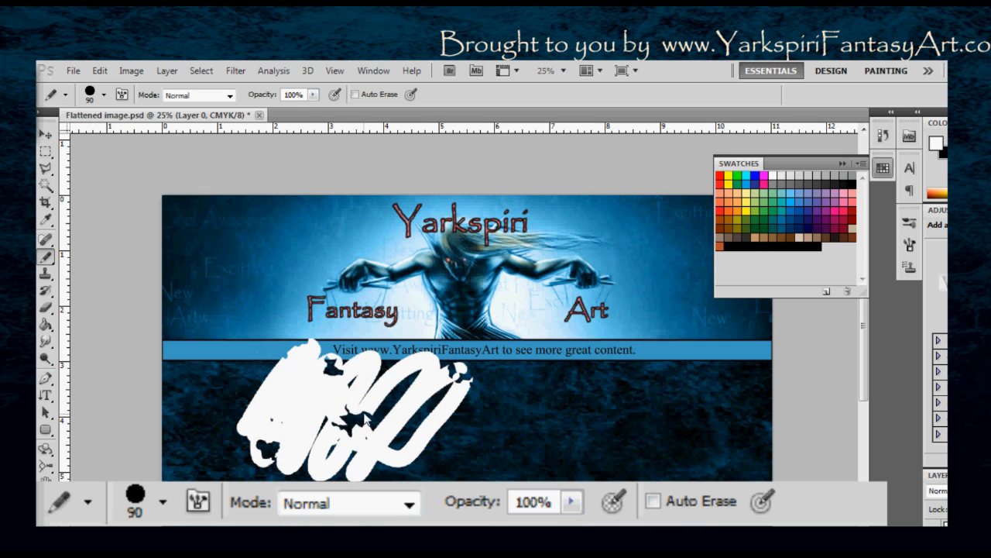
key(ctrl+z)
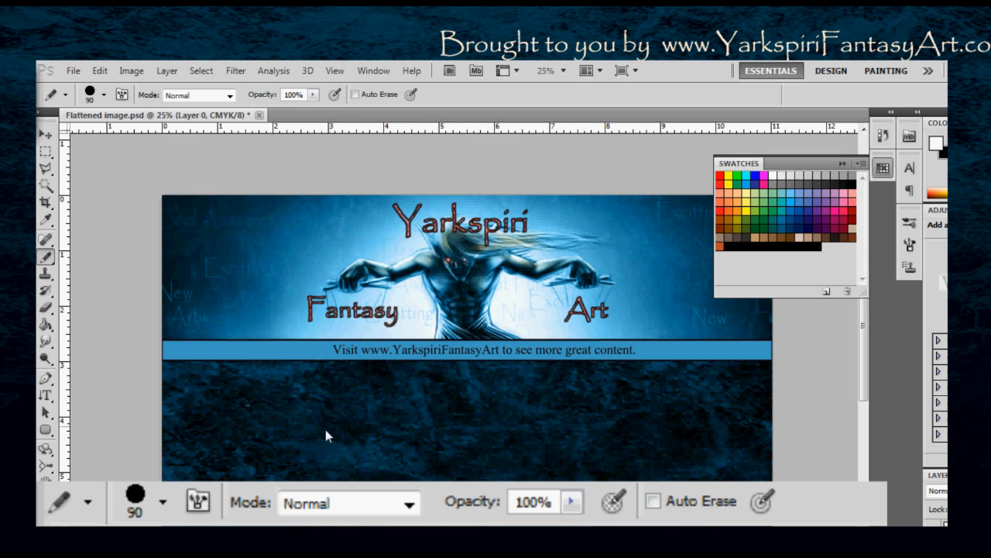
- Try 13 px Color Replacement strokes on the dark area, undo them, and return to the Brush tool
click(49, 262)
click(105, 284)
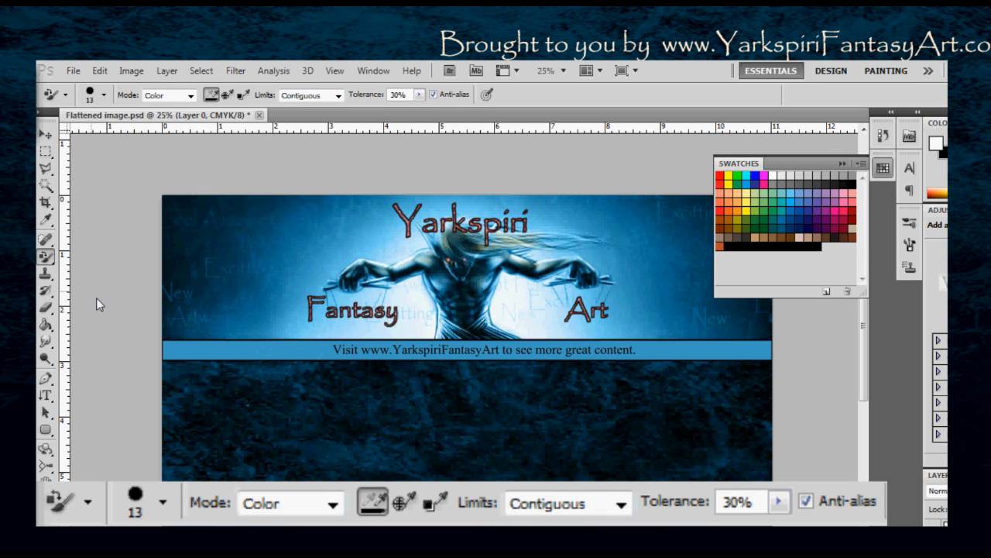
mouse_move(250, 399)
mouse_down()
mouse_move(298, 349)
mouse_move(283, 454)
mouse_move(293, 471)
mouse_move(283, 454)
mouse_move(348, 480)
mouse_up()
mouse_move(283, 454)
mouse_down()
mouse_move(285, 348)
mouse_move(230, 394)
mouse_move(282, 464)
mouse_up()
key(ctrl+z)
key(ctrl+z)
key(ctrl+z)
click(52, 261)
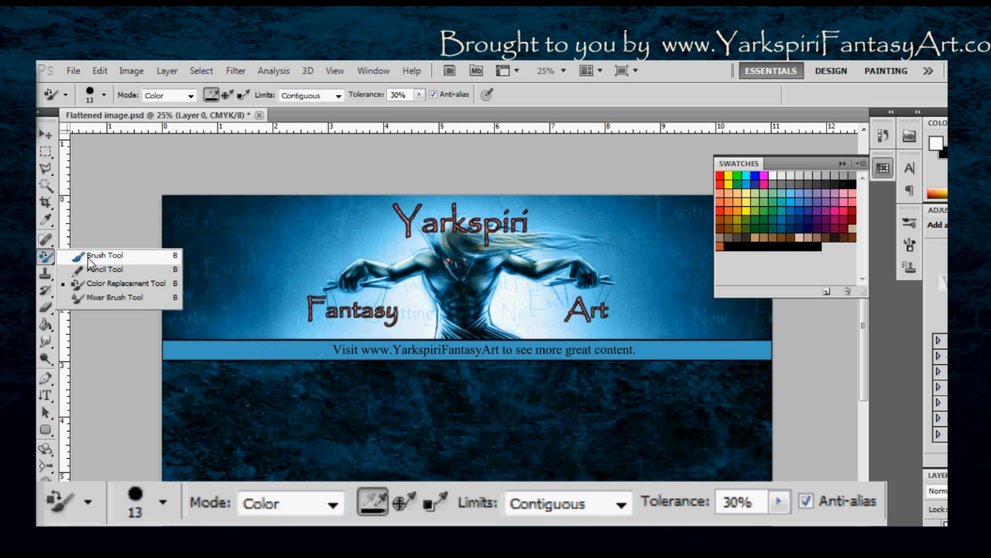
click(93, 256)
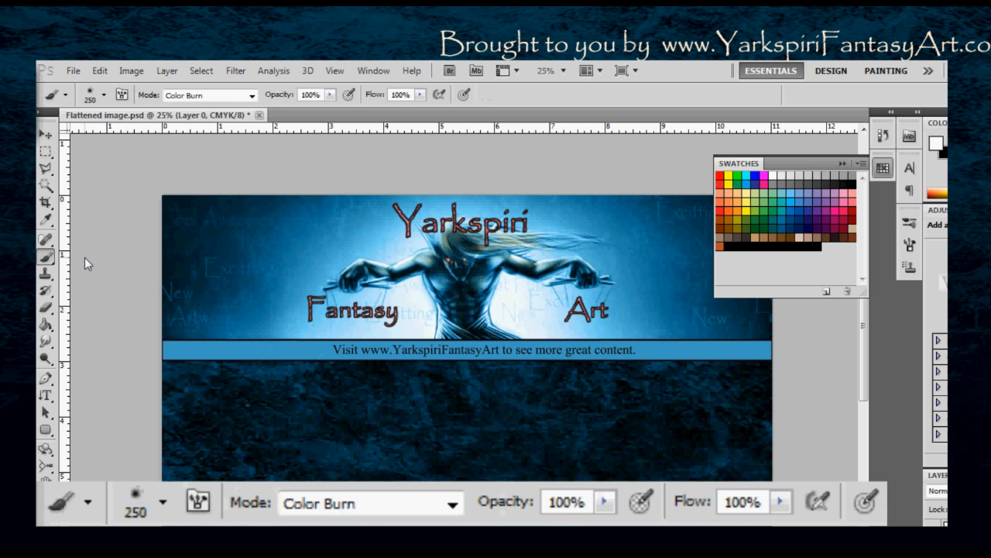